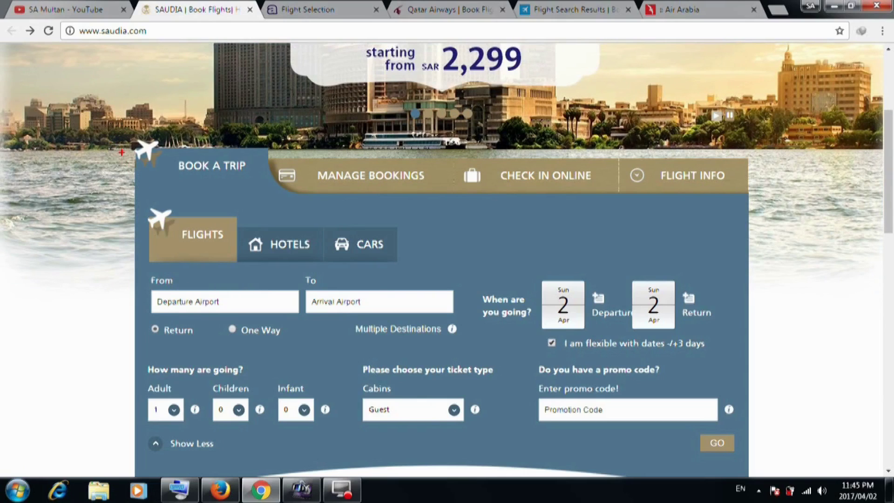
Set the flight route from Riyadh (RUH) to Islamabad (ISB) in the booking form.
scroll(314, 312, down, 3)
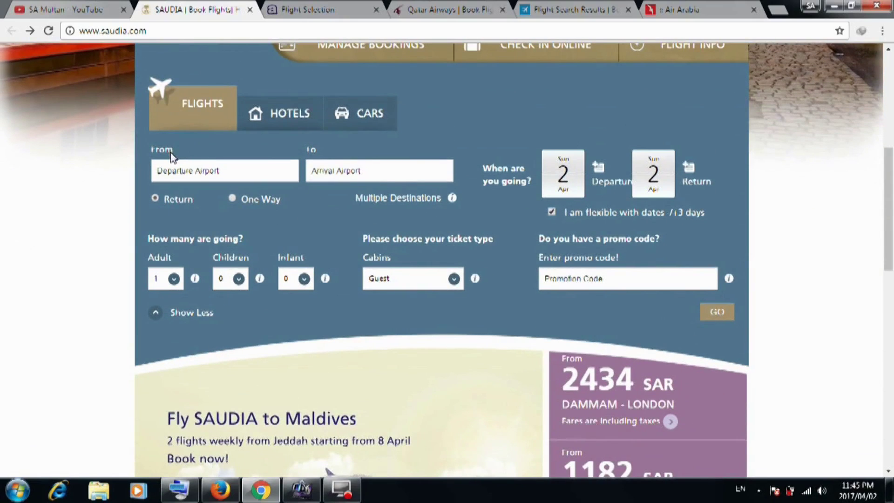
click(250, 173)
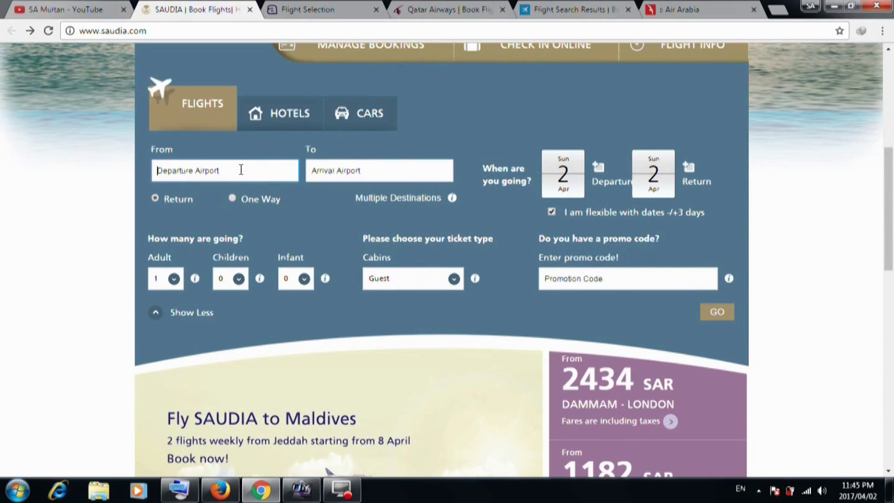
text(riya)
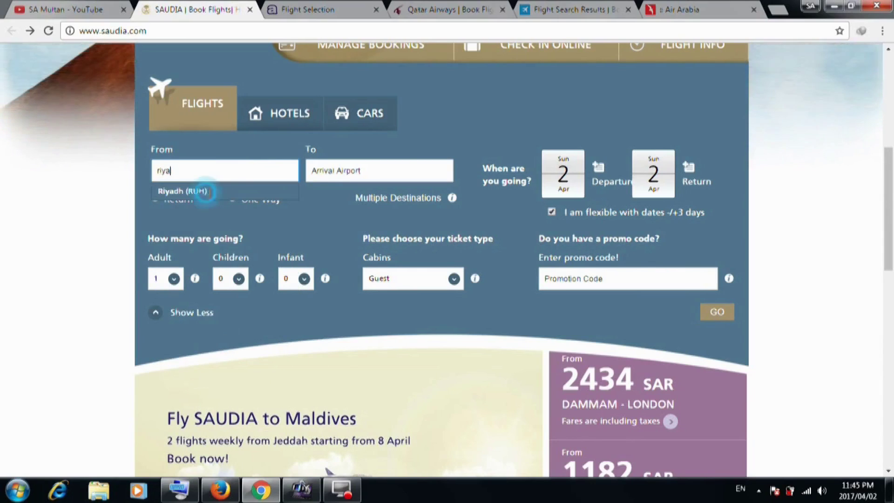
click(205, 191)
click(324, 169)
text(isl)
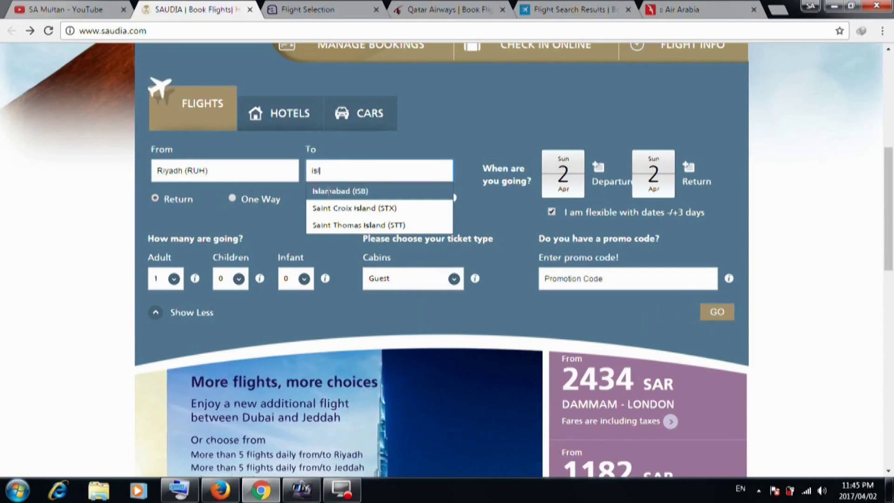
click(326, 191)
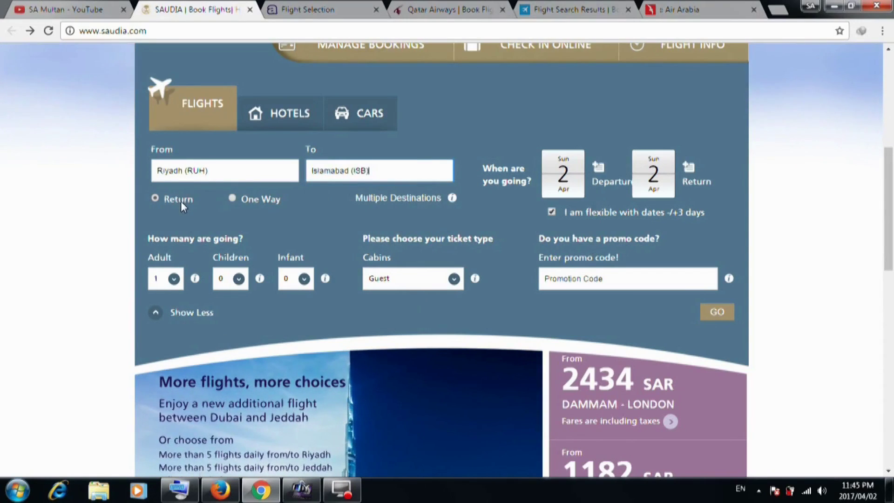
Make the trip one way and set the departure date to 15 April 2017.
click(231, 200)
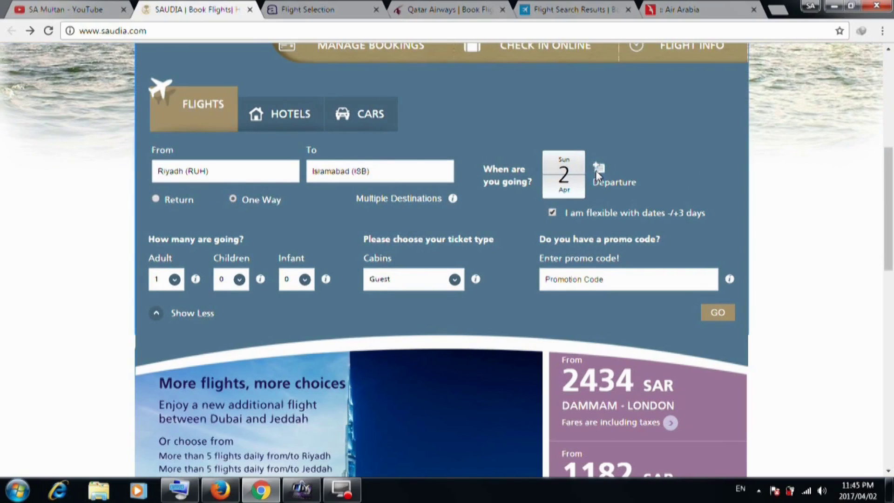
click(563, 175)
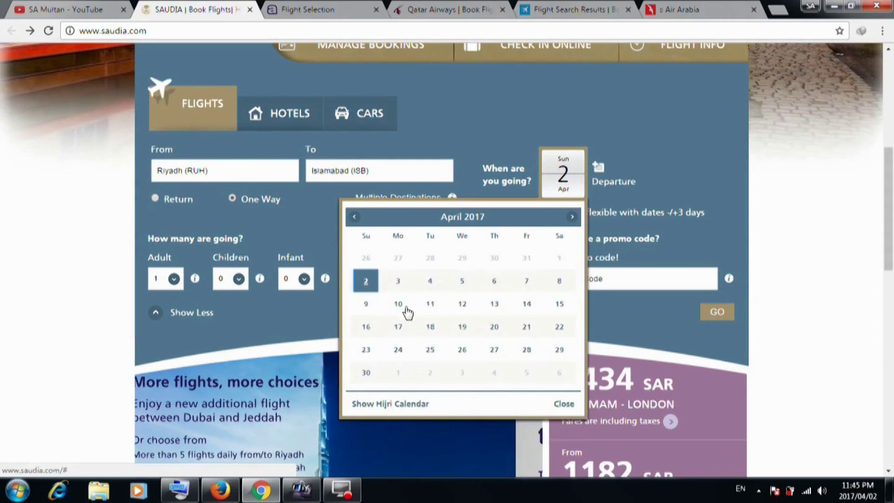
click(560, 305)
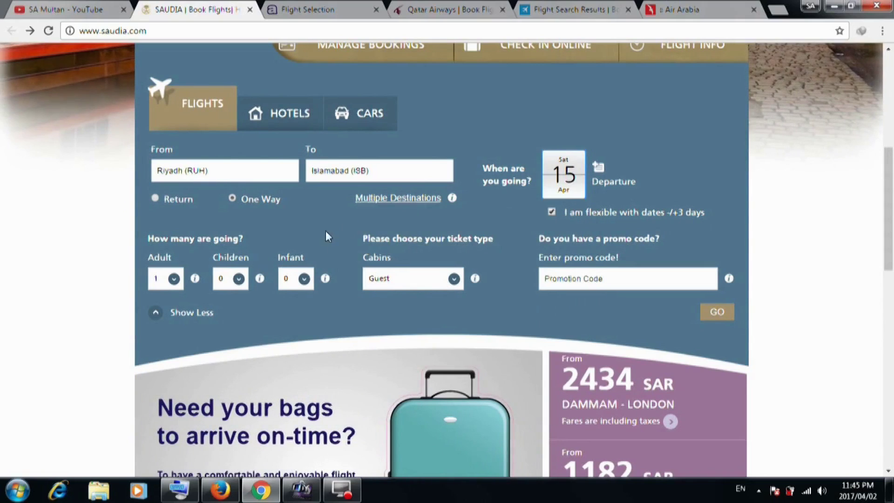
Look through the available choices for number of children, number of infants and cabin class.
click(229, 281)
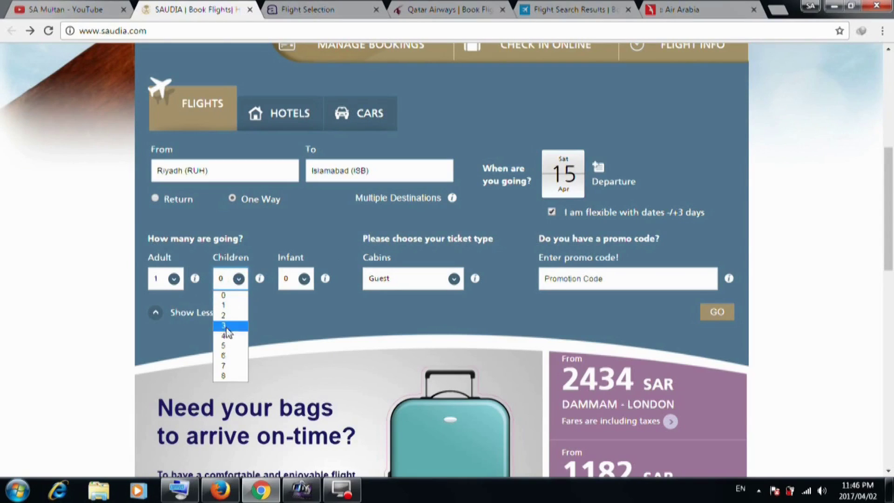
click(236, 280)
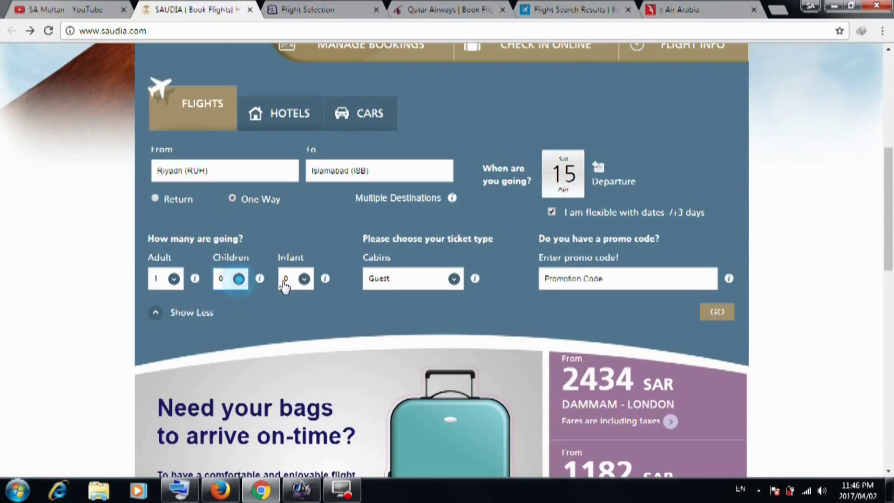
click(303, 279)
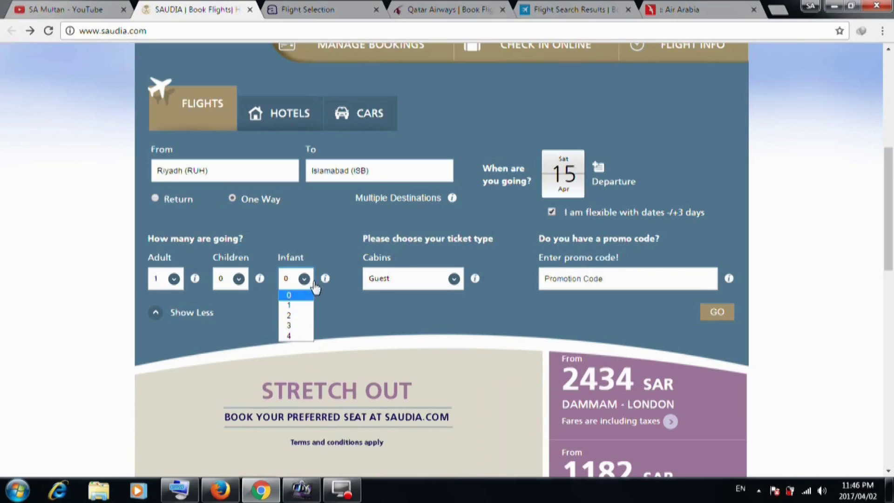
click(305, 280)
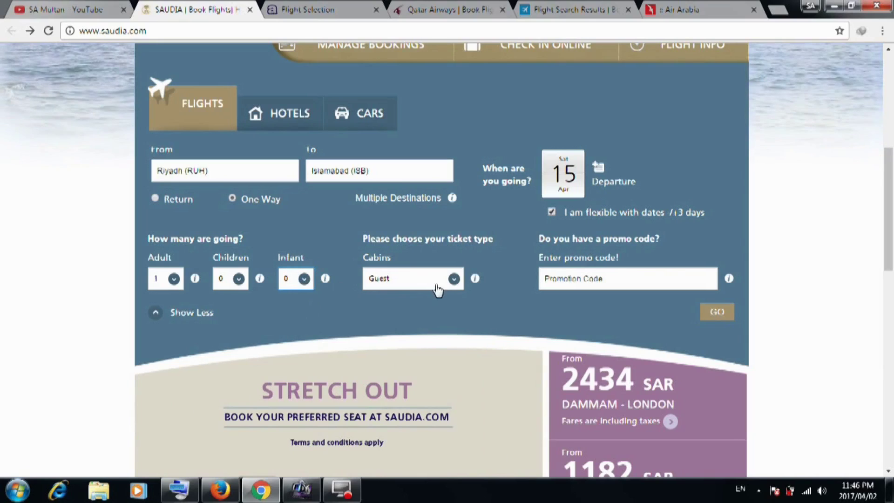
click(454, 279)
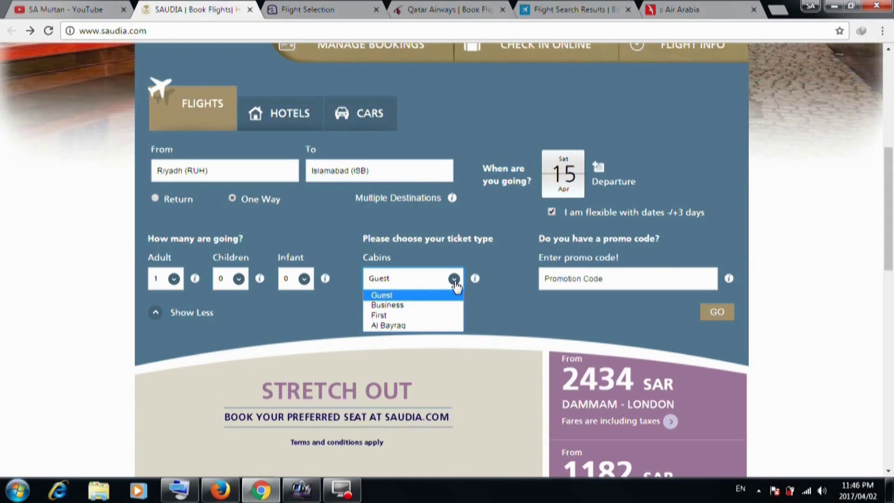
click(455, 281)
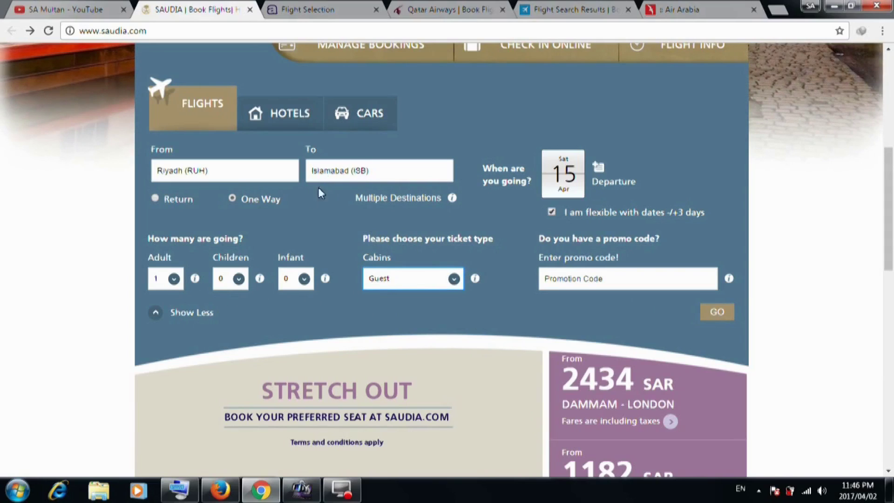
Search for the Riyadh to Islamabad flights and page the departure fares one week back and forward again.
click(715, 313)
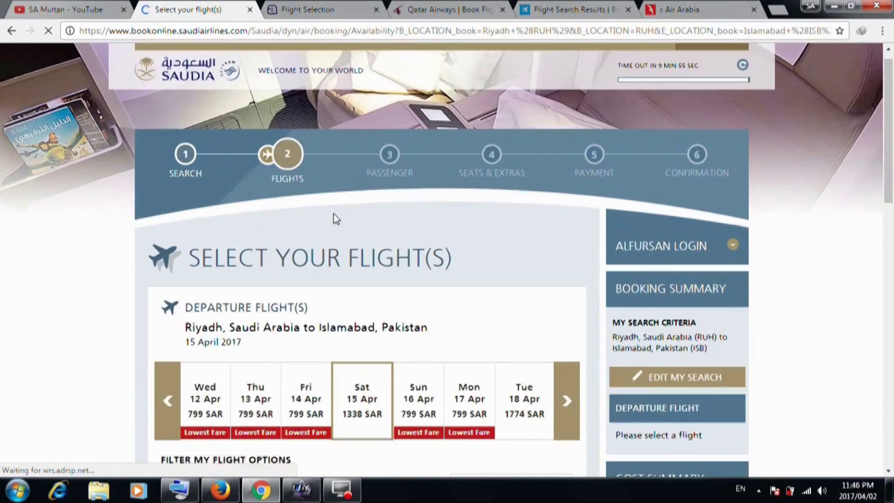
scroll(333, 216, down, 4)
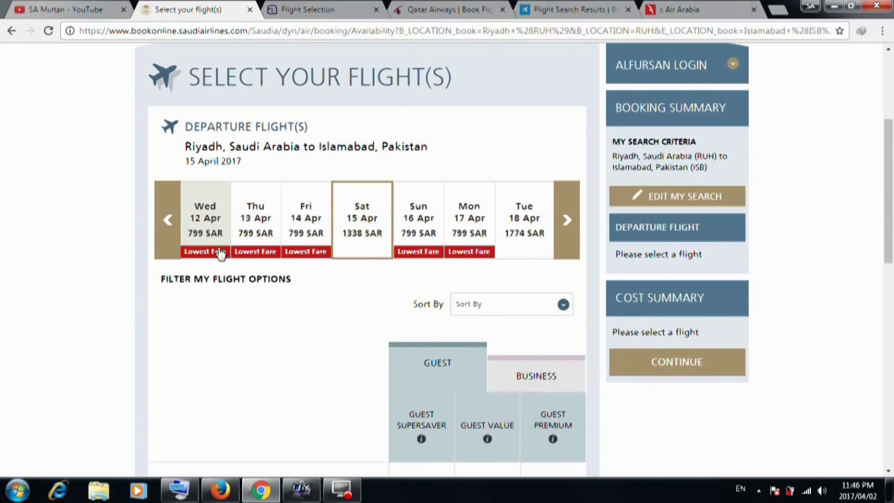
click(176, 227)
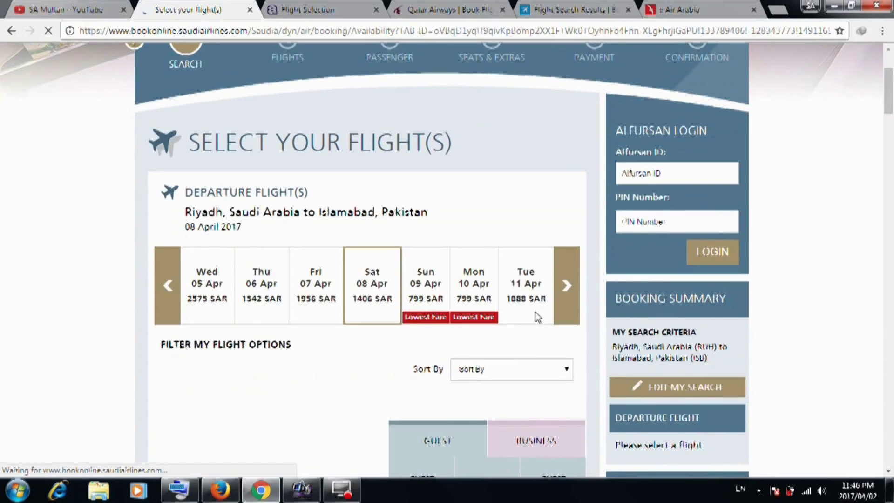
click(563, 286)
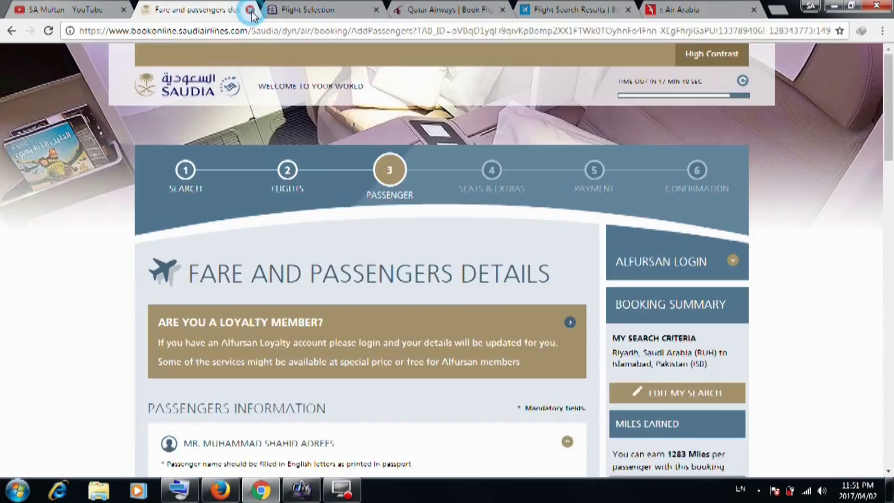
Close the Saudia booking page and view Airblue's Riyadh to Islamabad flight results.
click(250, 10)
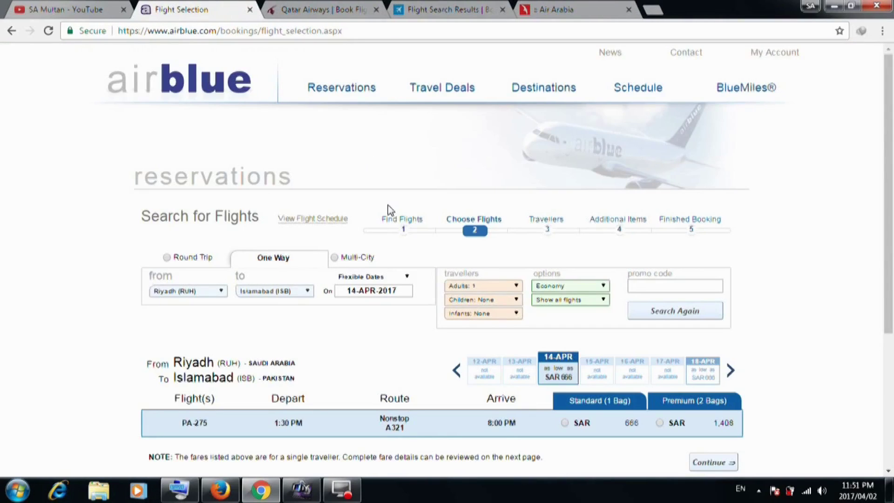
scroll(390, 209, down, 3)
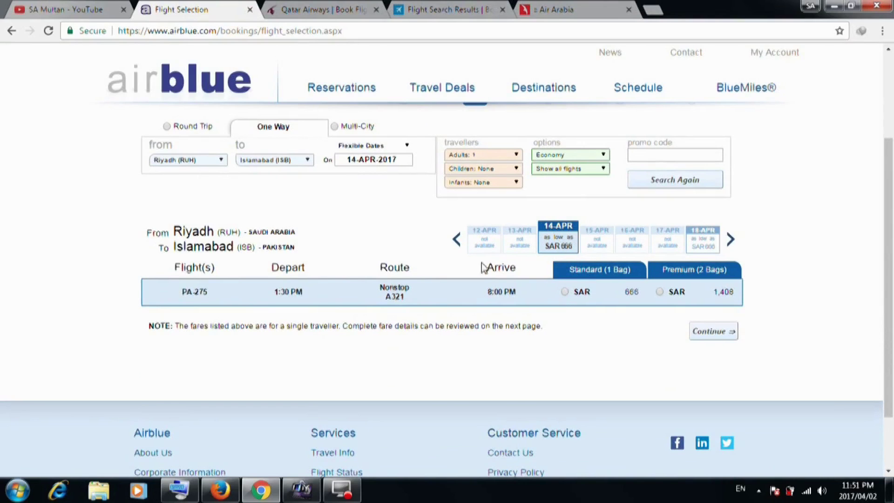
scroll(298, 223, up, 2)
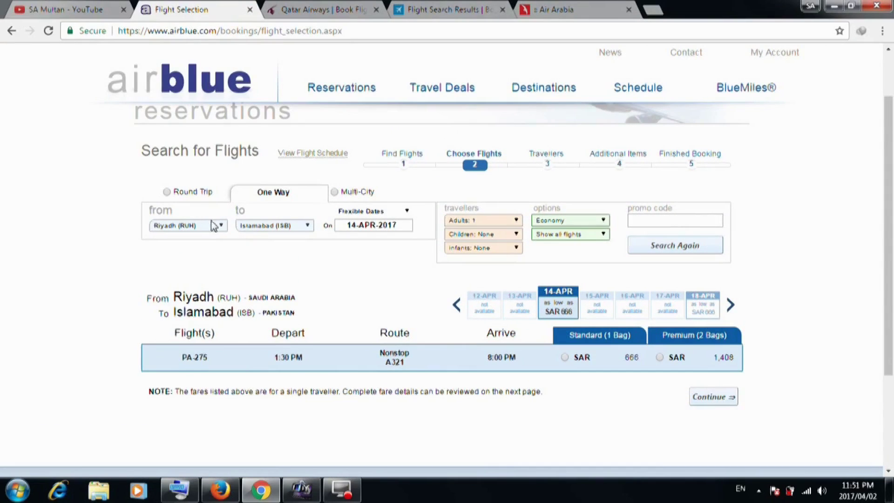
Look through Airblue's departure and destination city lists and its fares for 14 April.
click(221, 226)
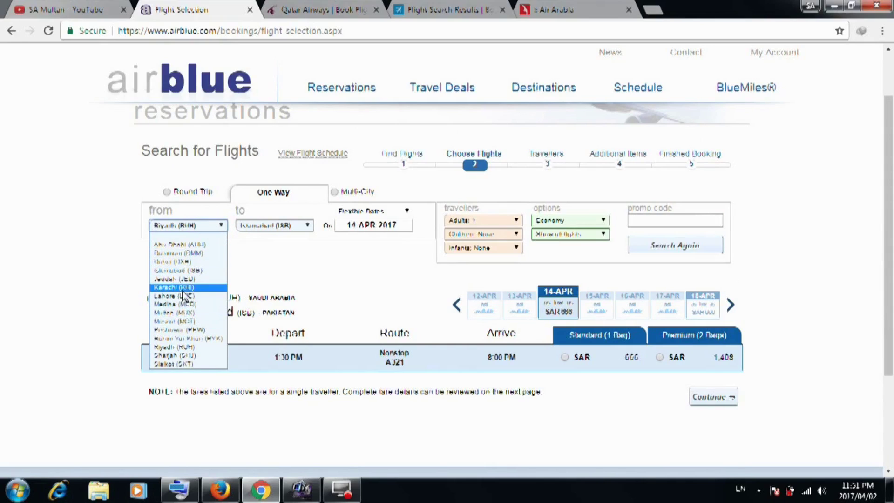
click(210, 227)
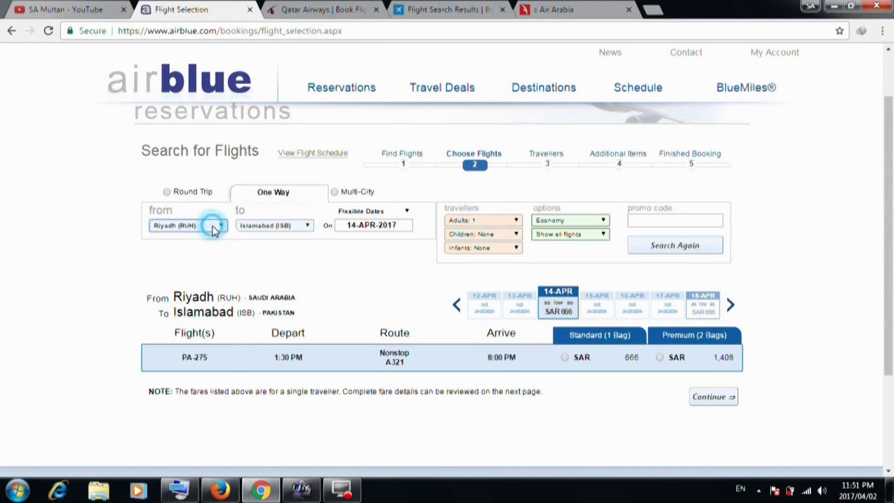
click(269, 232)
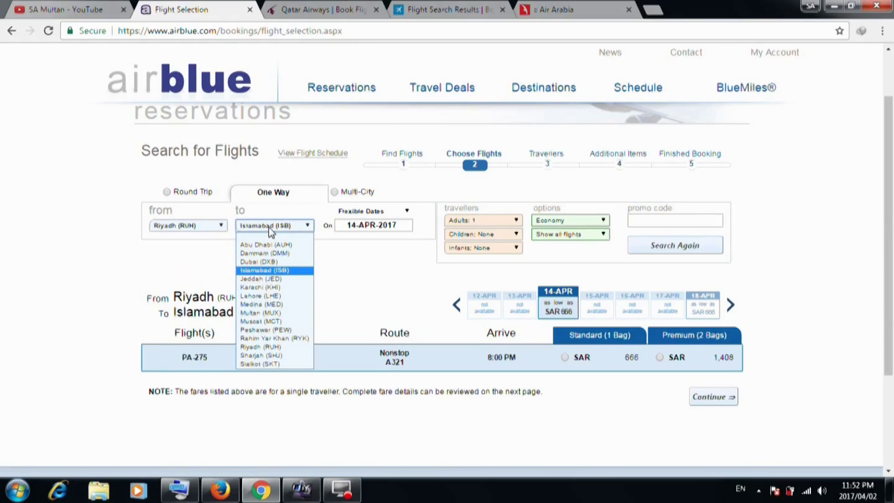
click(271, 232)
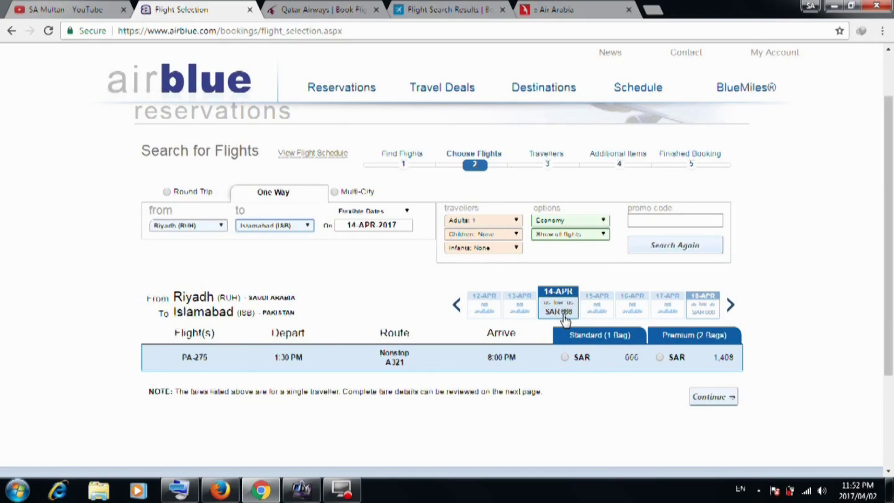
scroll(565, 321, down, 3)
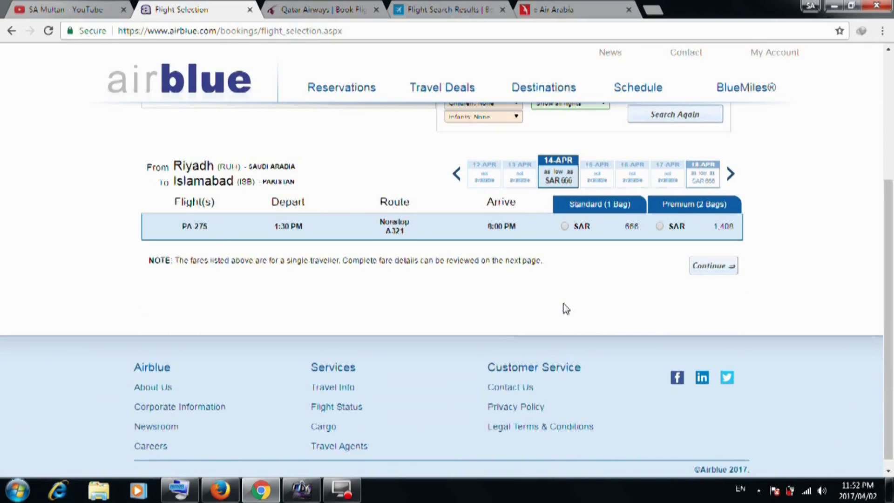
scroll(563, 304, up, 3)
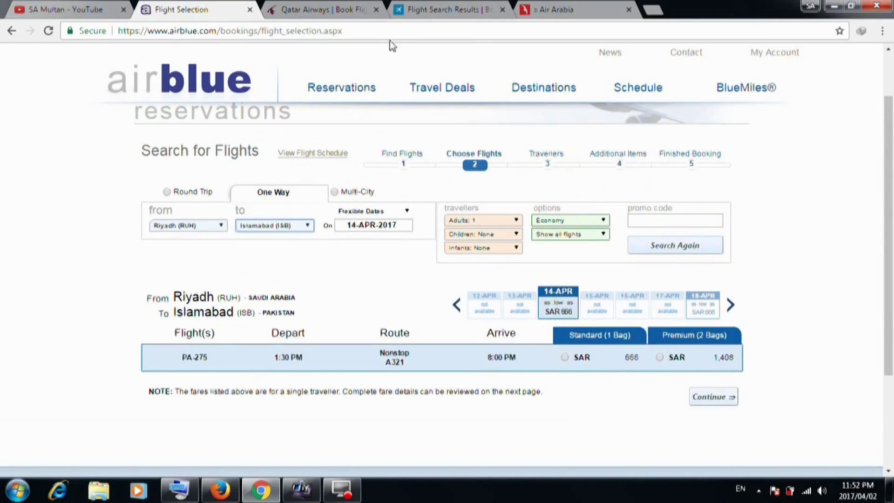
Switch to the Qatar Airways results and examine the Riyadh to Islamabad flights and fares for 15 April 2017.
click(344, 10)
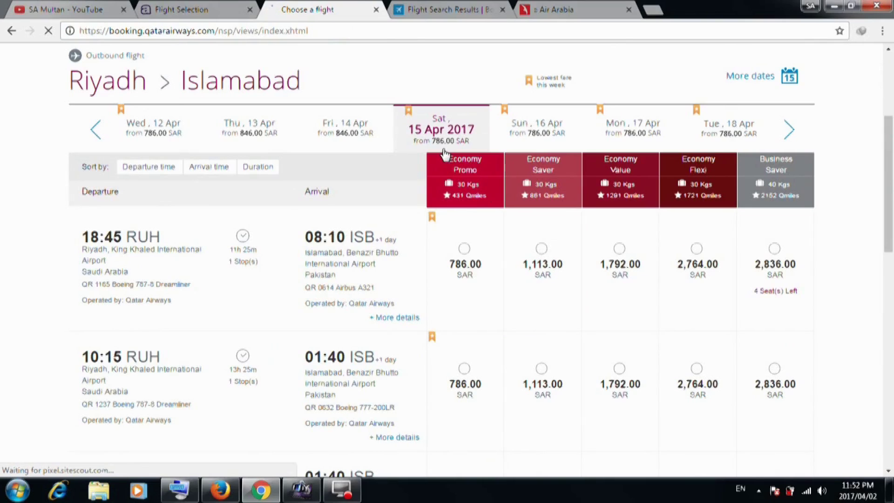
scroll(444, 223, up, 1)
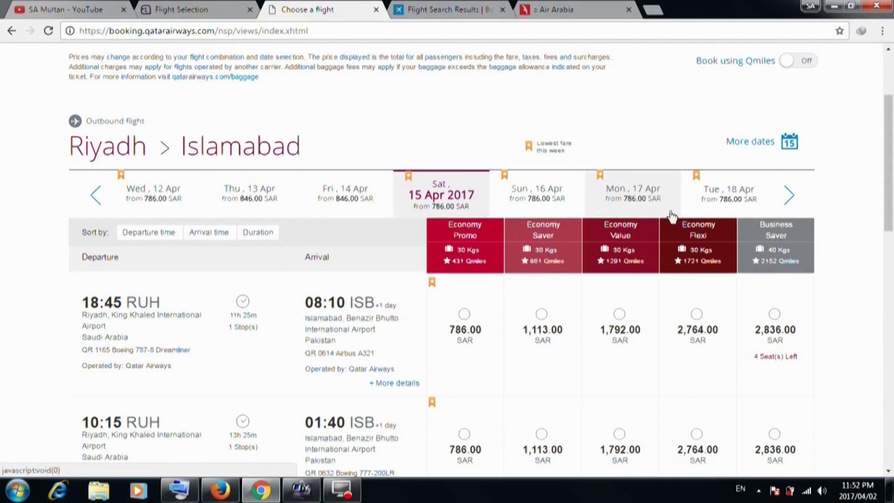
scroll(609, 234, down, 2)
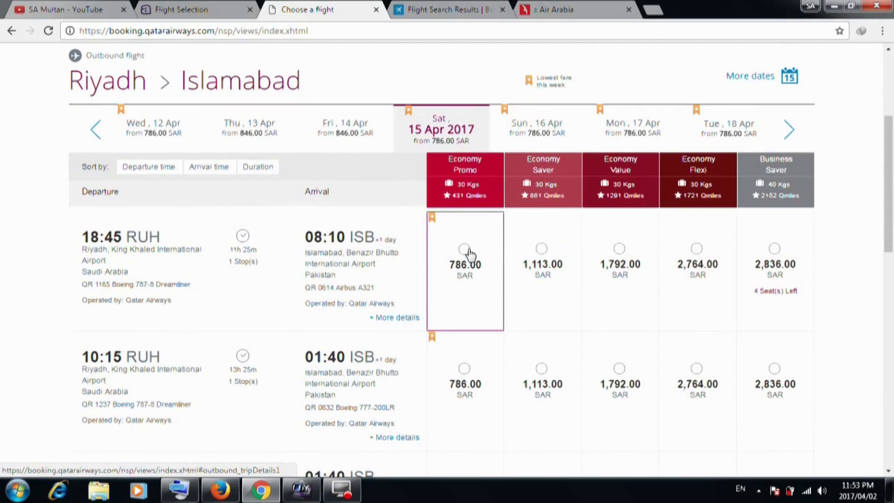
scroll(470, 254, down, 4)
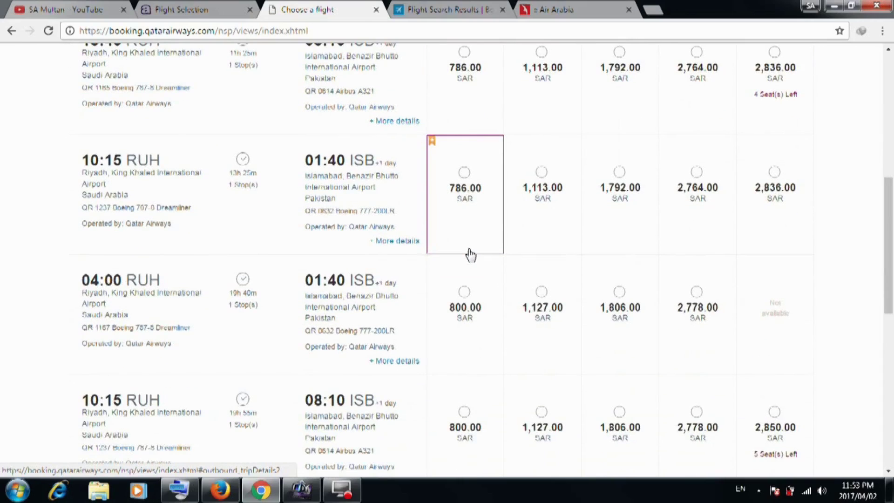
scroll(470, 255, up, 4)
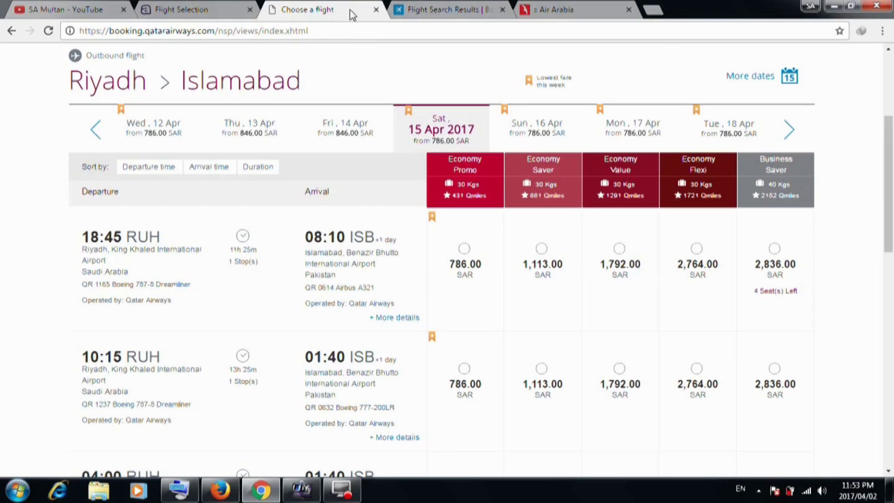
Switch to the flydubai results for Riyadh to Sialkot and expand the economy fare options of the 09:40 flight.
click(448, 6)
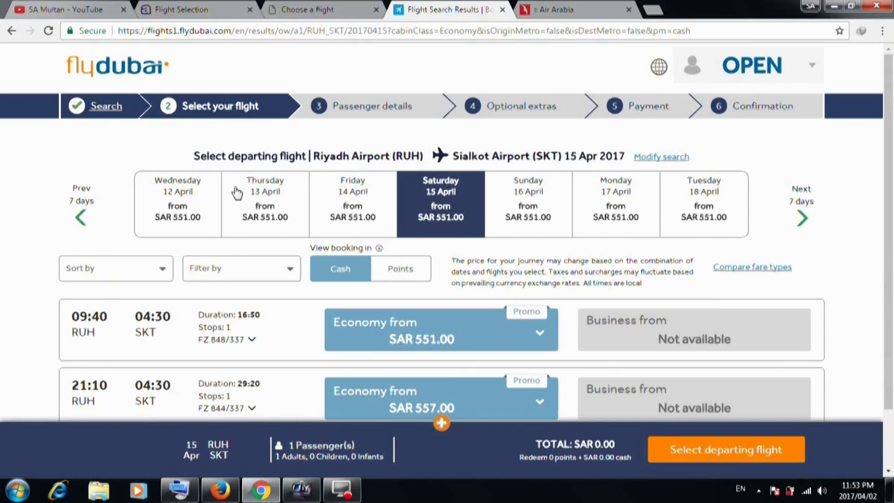
scroll(423, 284, down, 2)
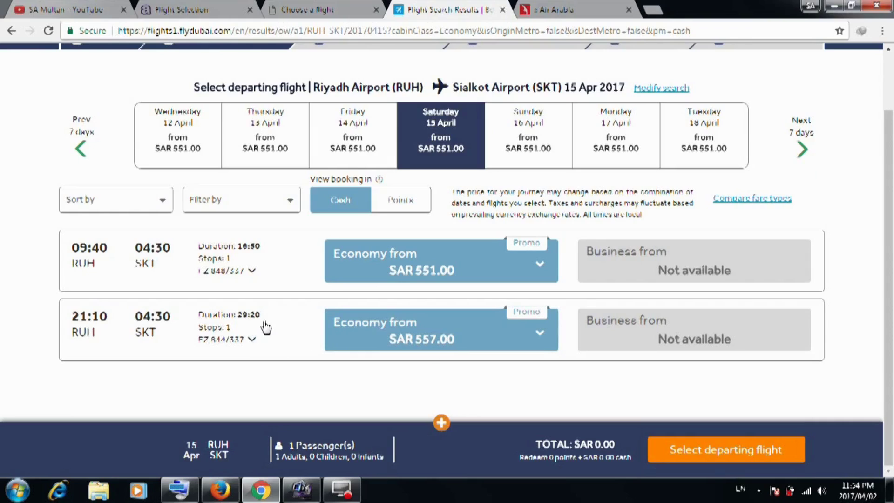
click(438, 268)
scroll(405, 226, up, 1)
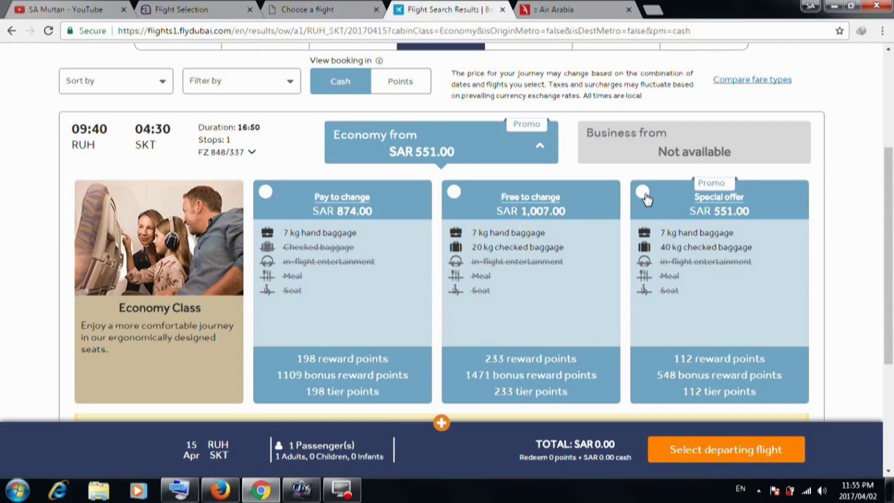
Switch to the Air Arabia results and examine the Riyadh to Multan flights, price breakdown and baggage information for 15 April.
key(ctrl+Tab)
scroll(410, 228, down, 1)
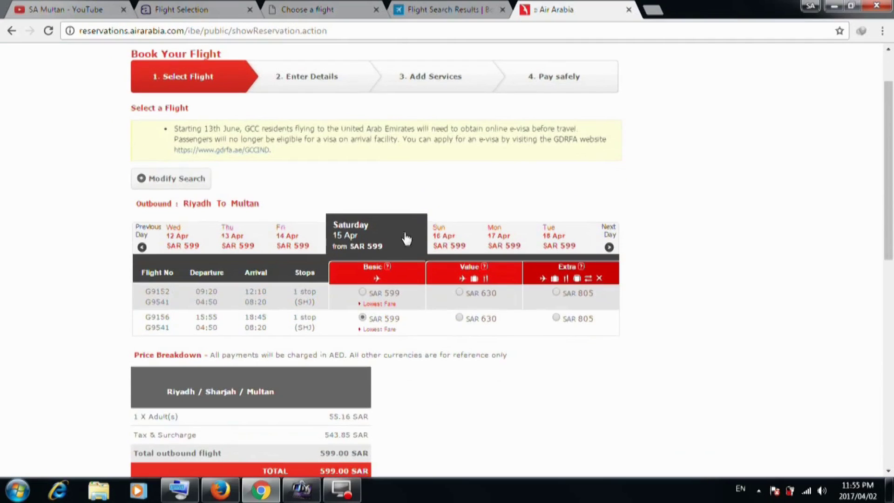
scroll(279, 170, up, 2)
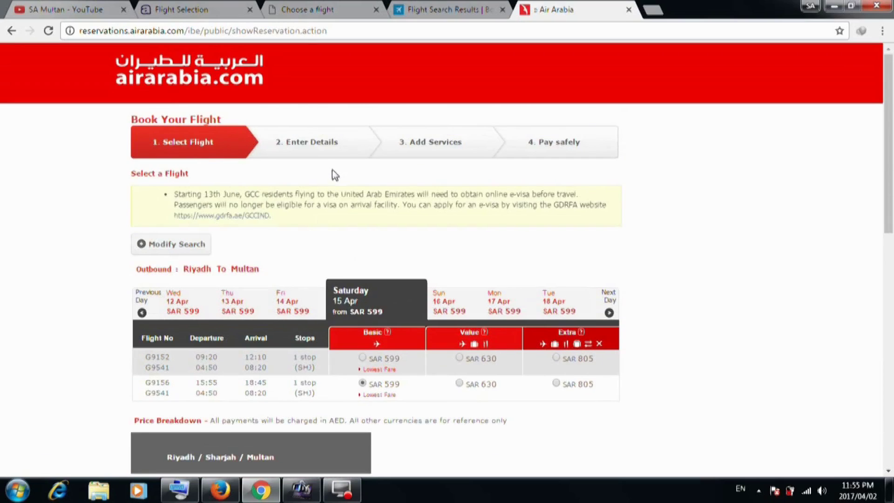
scroll(335, 177, down, 2)
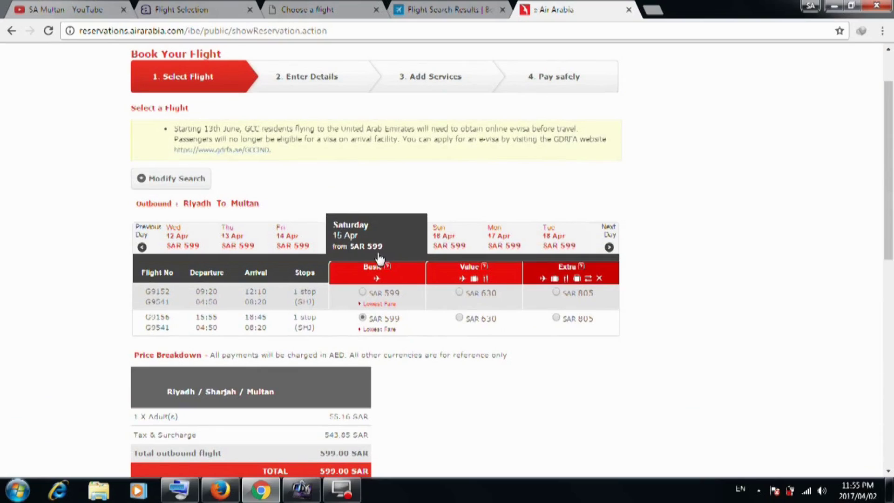
scroll(377, 258, down, 7)
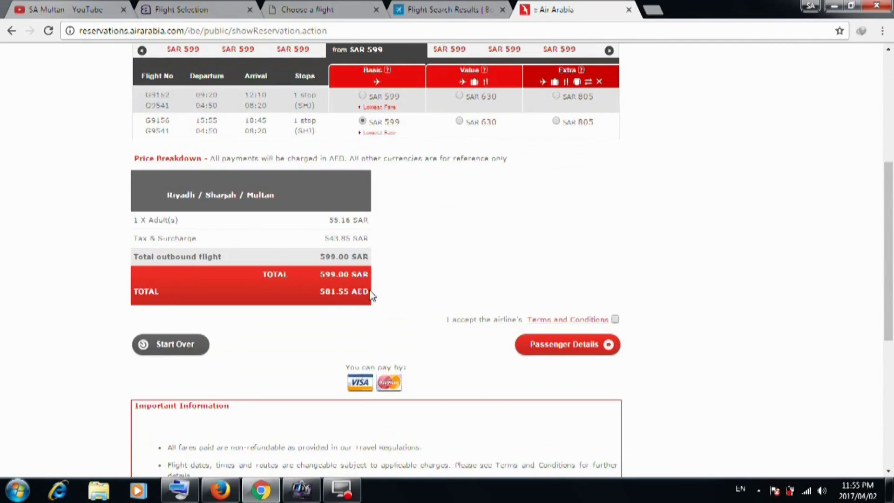
scroll(373, 295, down, 3)
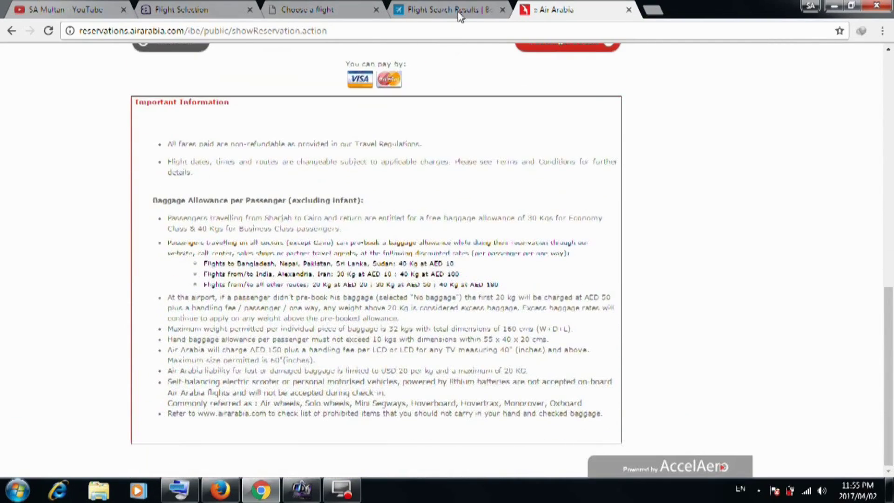
Return to the flydubai results and compare the economy fare options of the 09:40 flight with the 21:10 flight.
click(457, 12)
scroll(424, 228, down, 3)
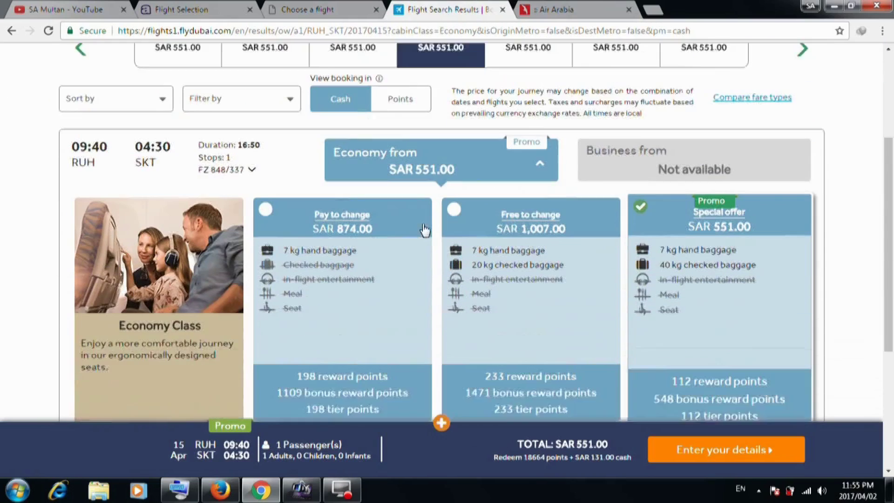
scroll(638, 198, down, 2)
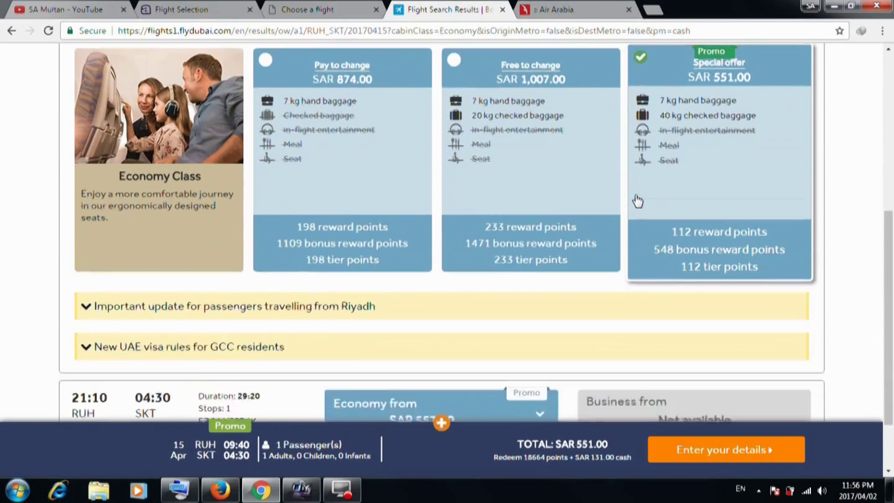
scroll(638, 201, down, 2)
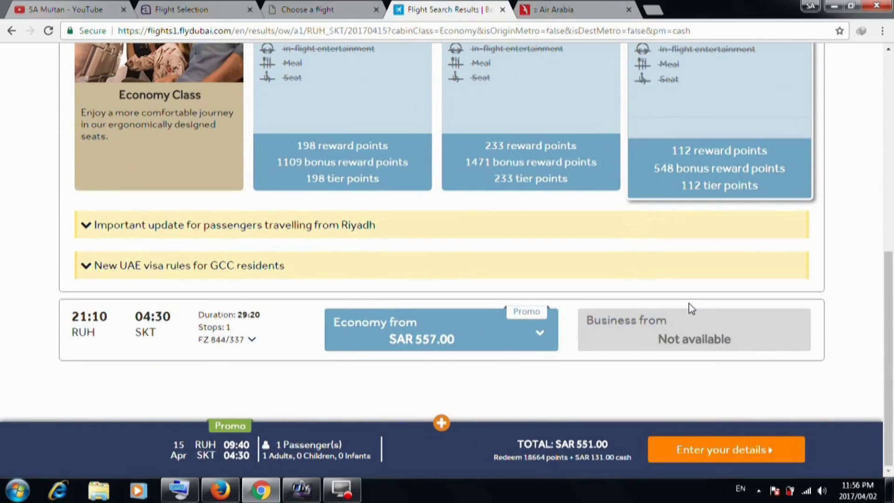
scroll(691, 308, up, 10)
scroll(679, 254, down, 5)
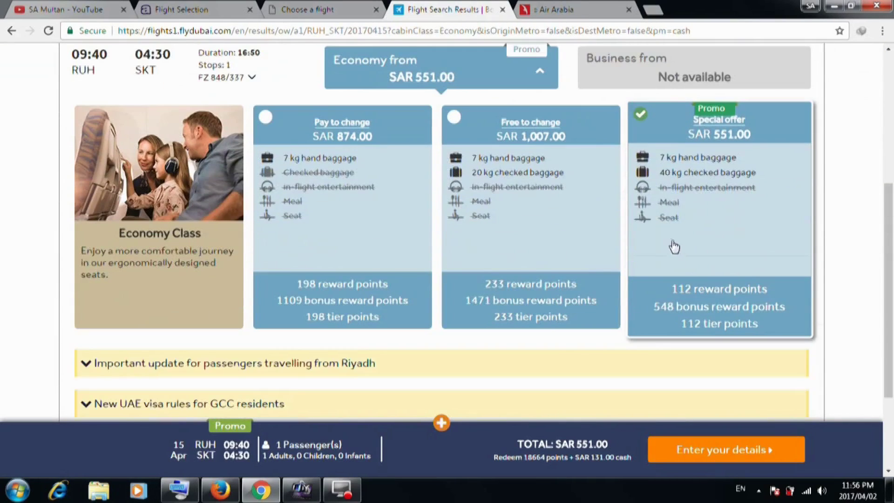
scroll(588, 185, up, 2)
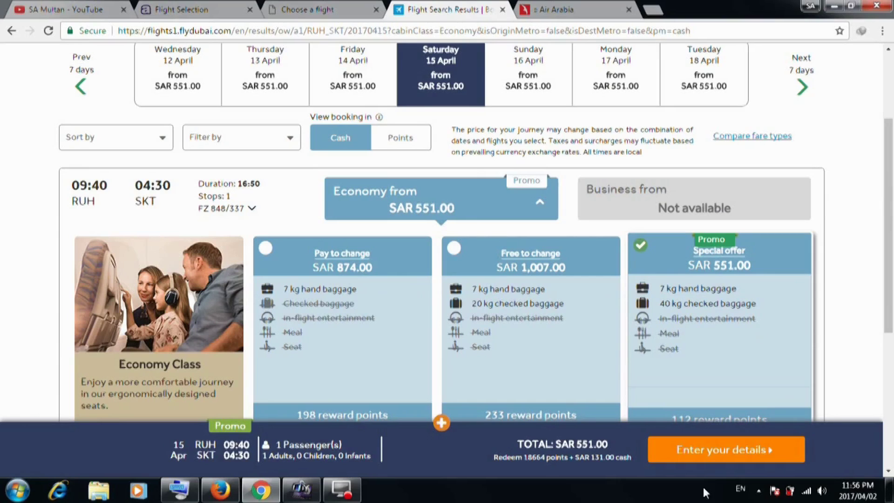
scroll(687, 304, down, 3)
scroll(699, 259, down, 1)
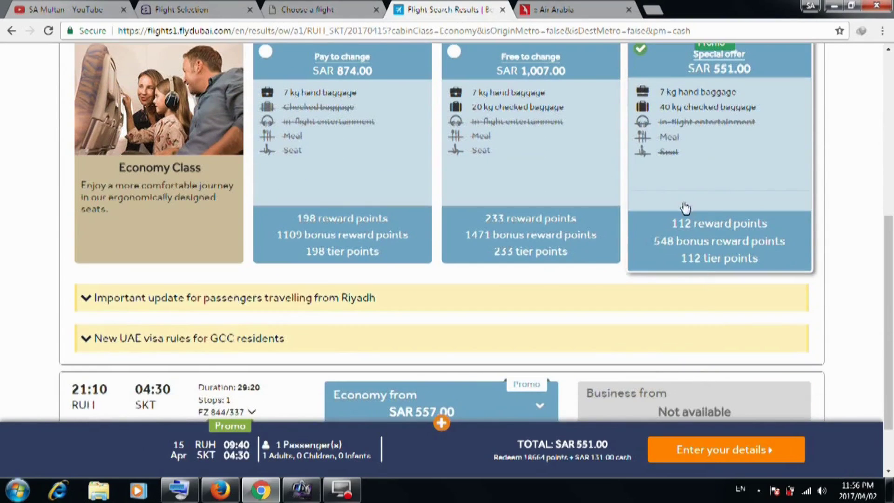
Proceed with the Special offer fare, check the adult passenger and passport details, and continue to the optional extras.
scroll(689, 252, up, 3)
click(722, 450)
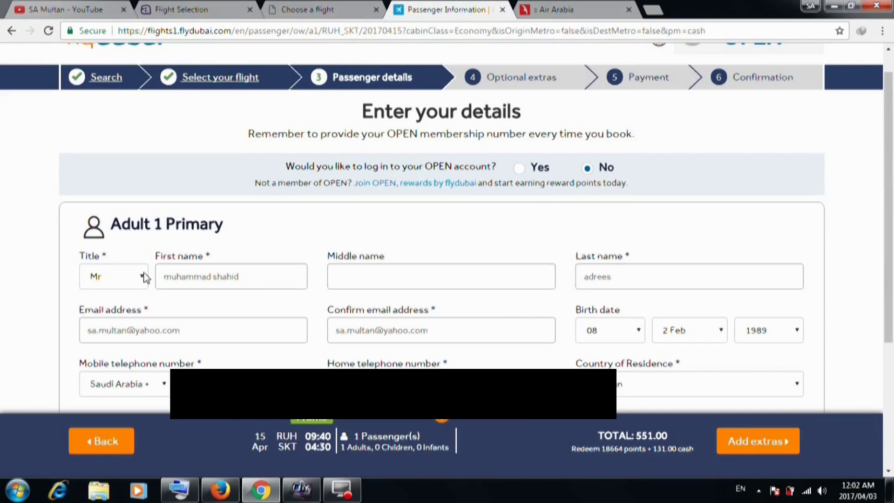
scroll(104, 224, down, 3)
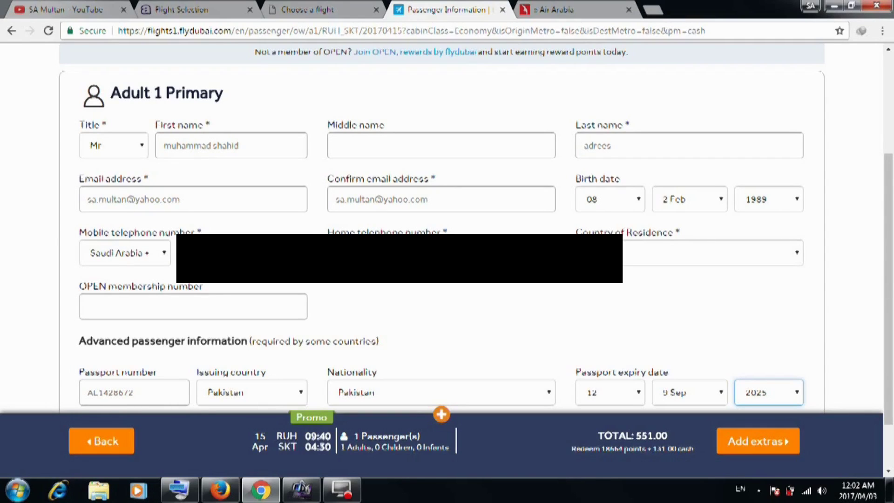
scroll(633, 188, down, 2)
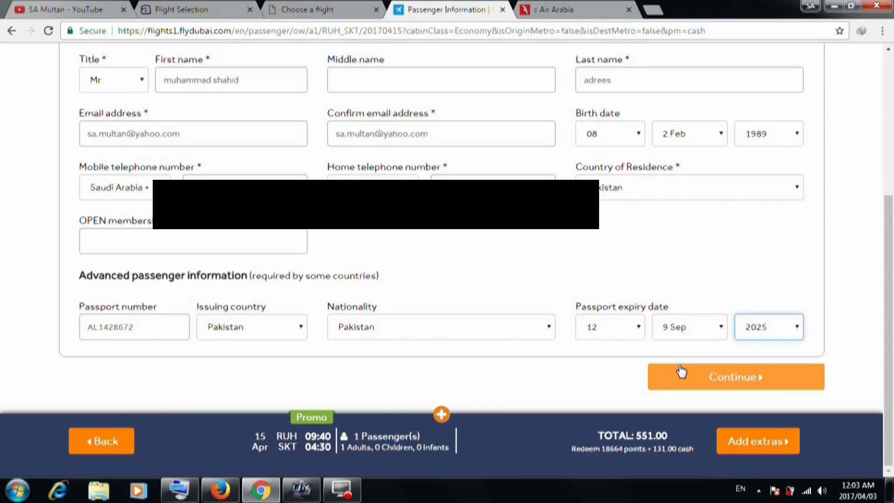
click(709, 383)
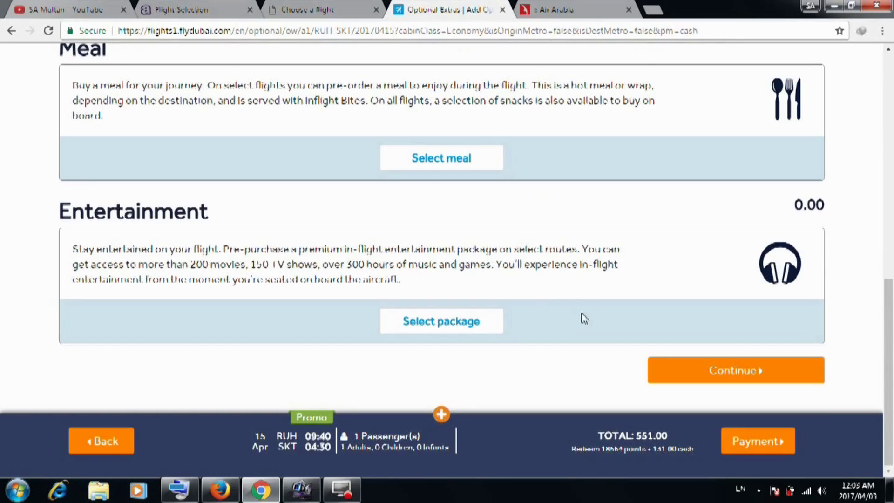
Look through the optional baggage, seat and meal extras offered for the booking.
scroll(573, 308, up, 10)
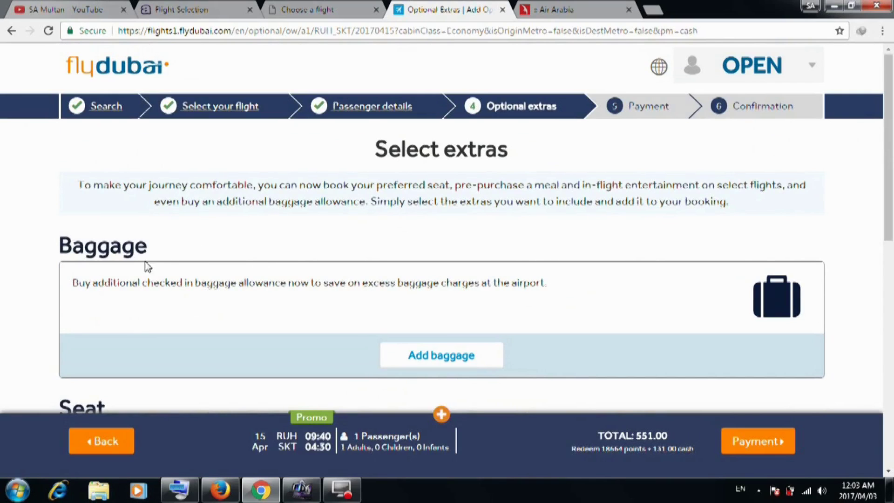
scroll(495, 303, down, 1)
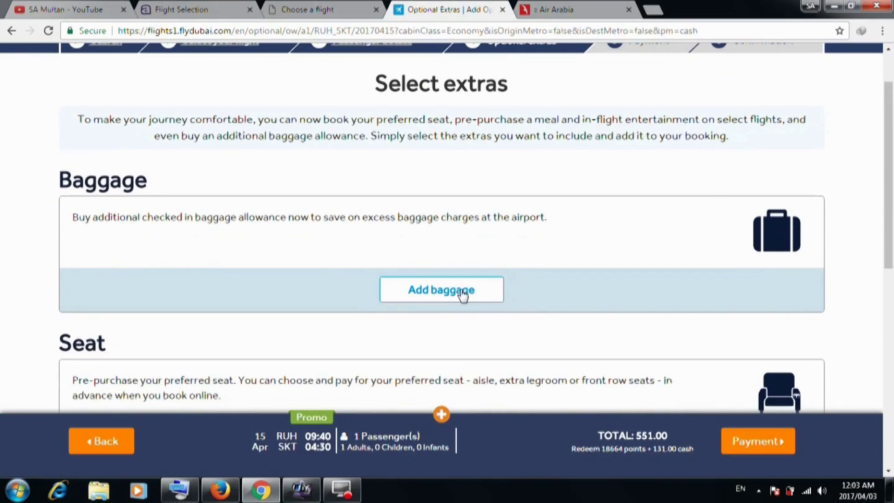
scroll(503, 280, down, 2)
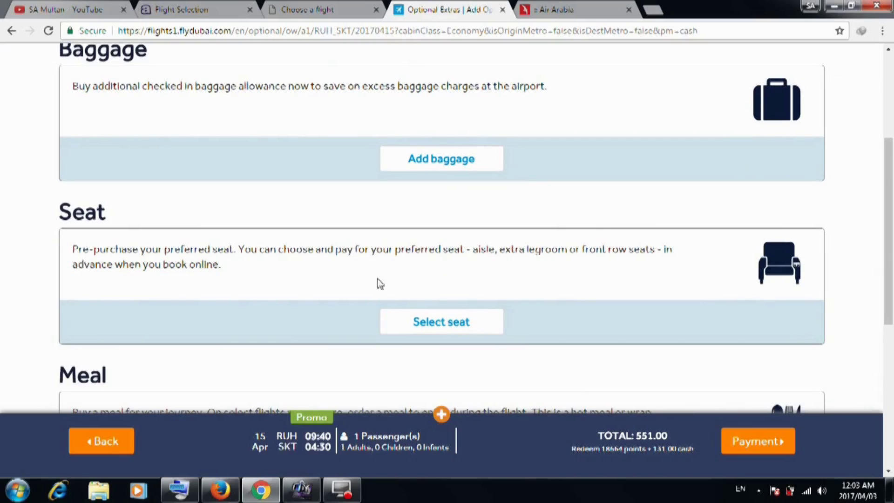
scroll(549, 326, down, 2)
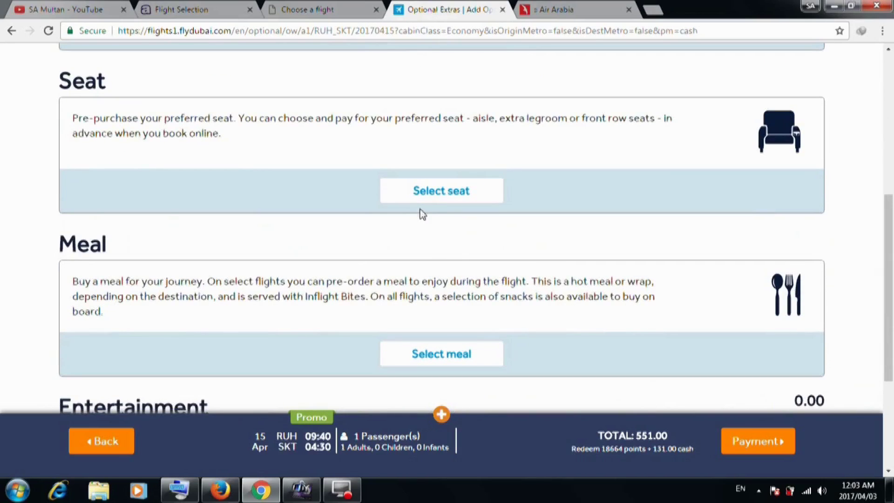
Open the seat selection for the RUH-DXB leg and examine the seat map and seat prices.
click(432, 196)
scroll(433, 198, down, 5)
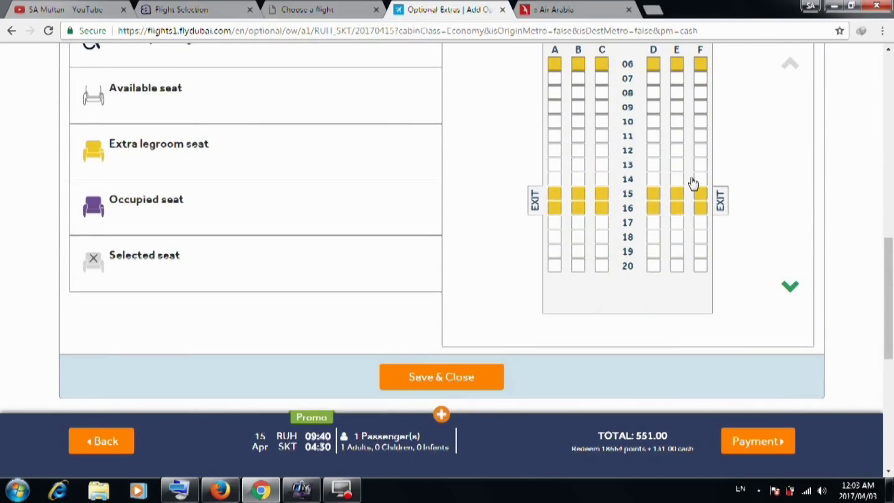
scroll(692, 185, down, 3)
scroll(691, 184, up, 4)
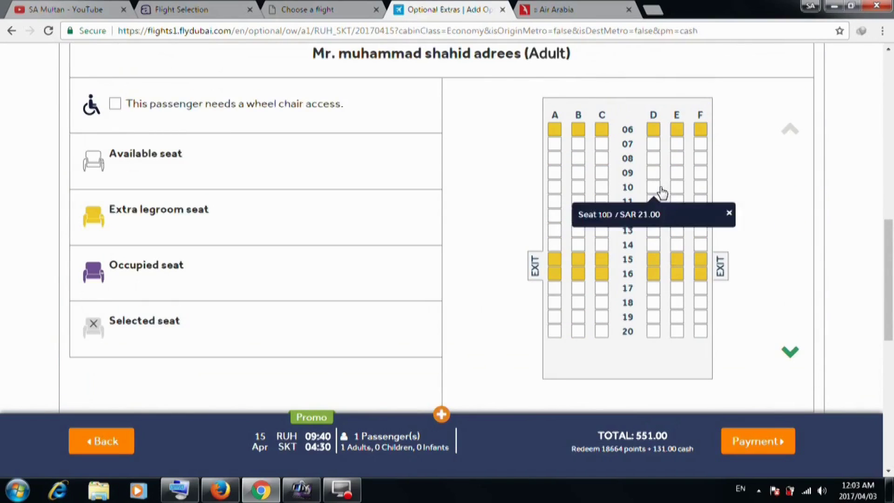
scroll(661, 187, up, 5)
scroll(661, 187, down, 8)
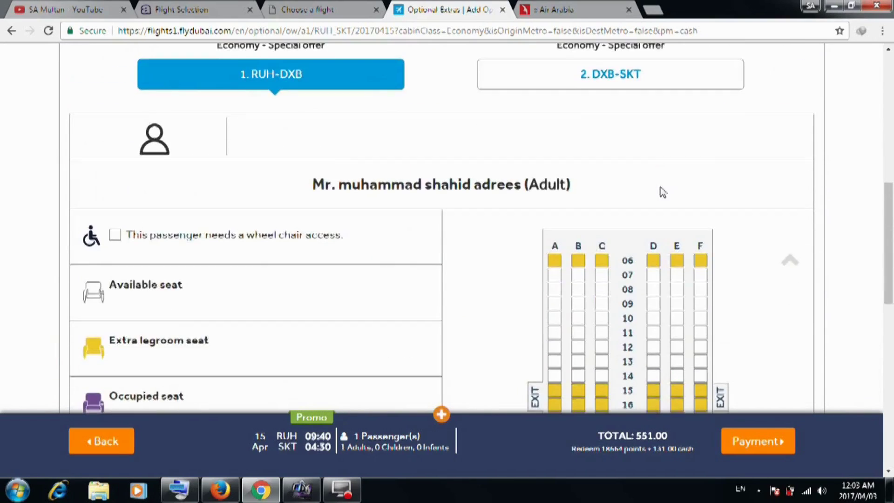
scroll(662, 192, down, 3)
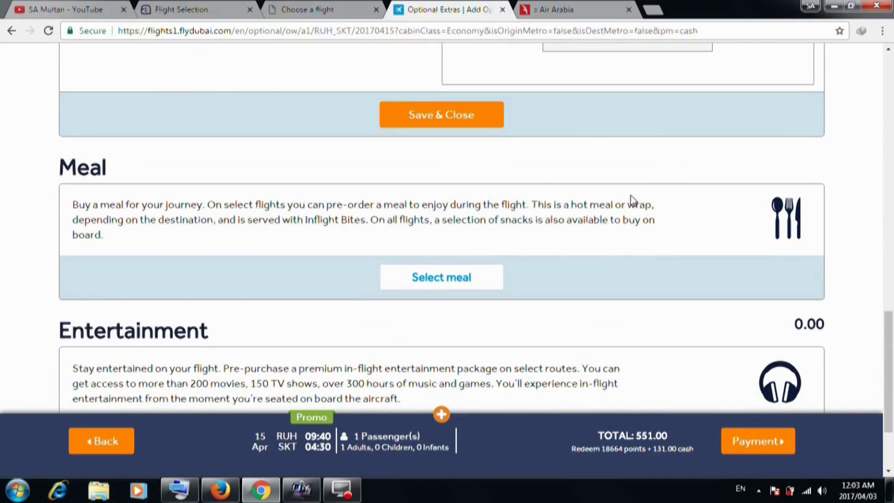
Continue to payment without adding extras and review the card payment form, payment options and amount due.
scroll(445, 139, down, 3)
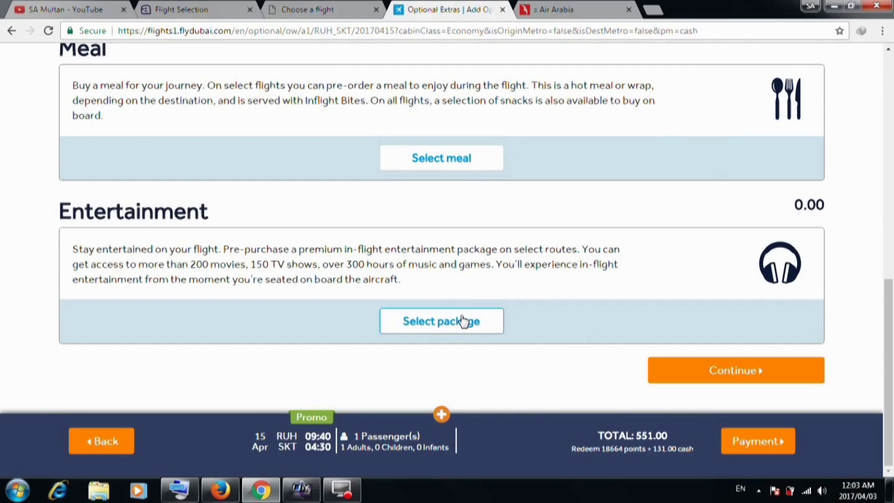
click(724, 379)
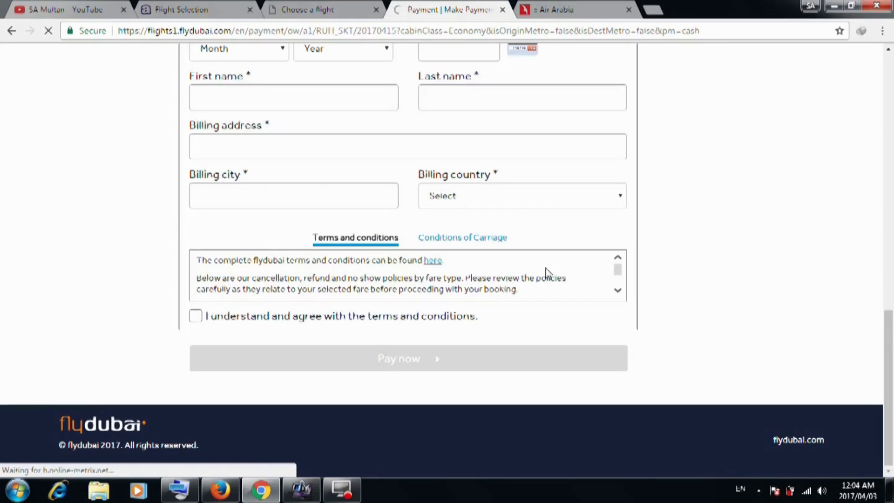
scroll(341, 342, up, 5)
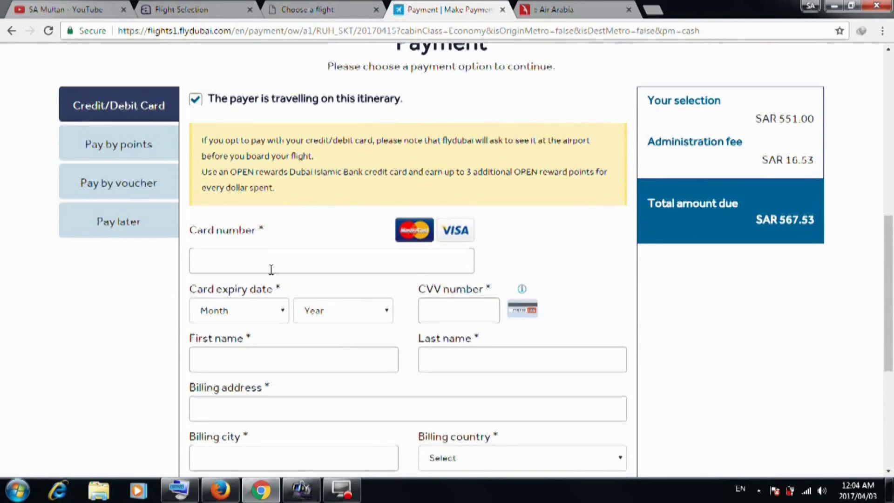
scroll(307, 249, down, 1)
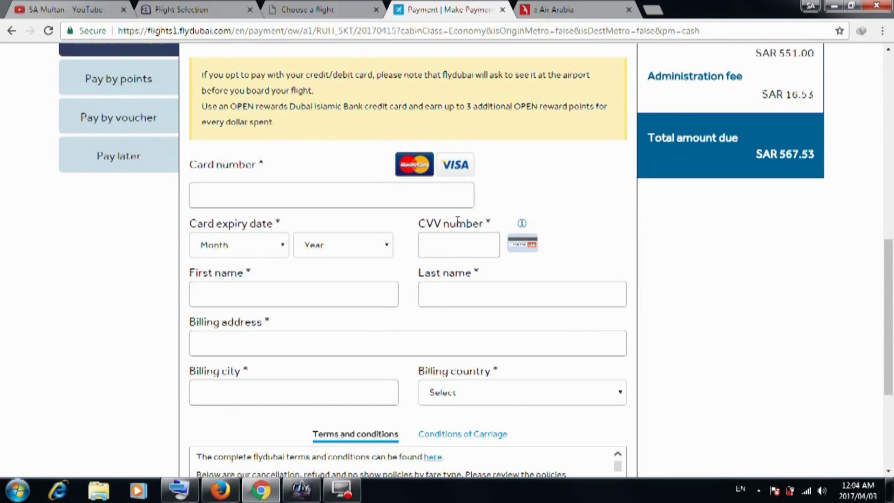
scroll(460, 219, up, 3)
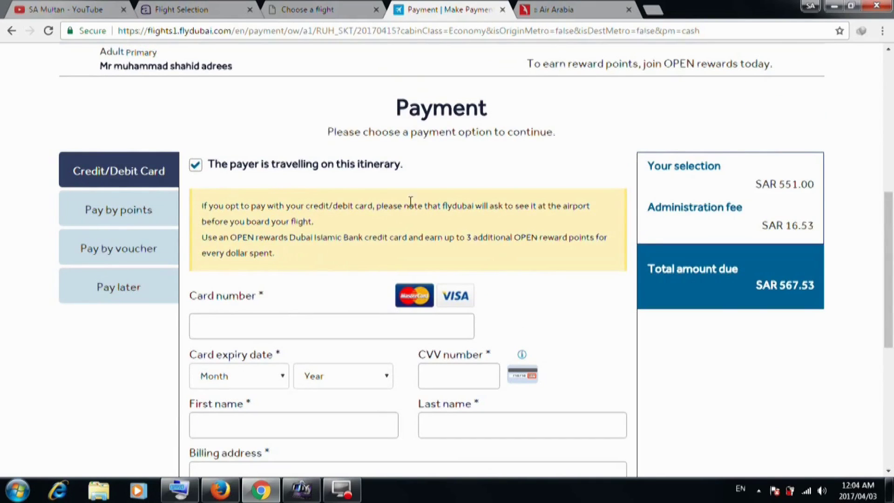
scroll(406, 249, down, 4)
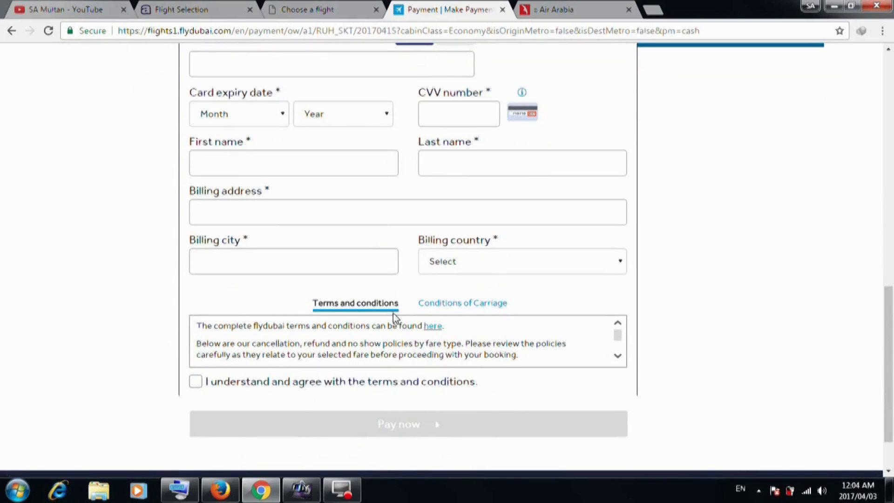
scroll(394, 318, down, 1)
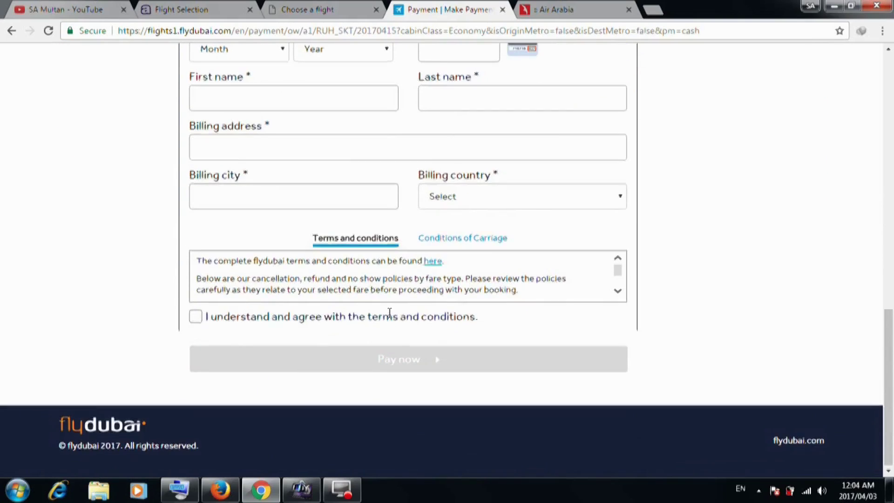
scroll(389, 312, up, 6)
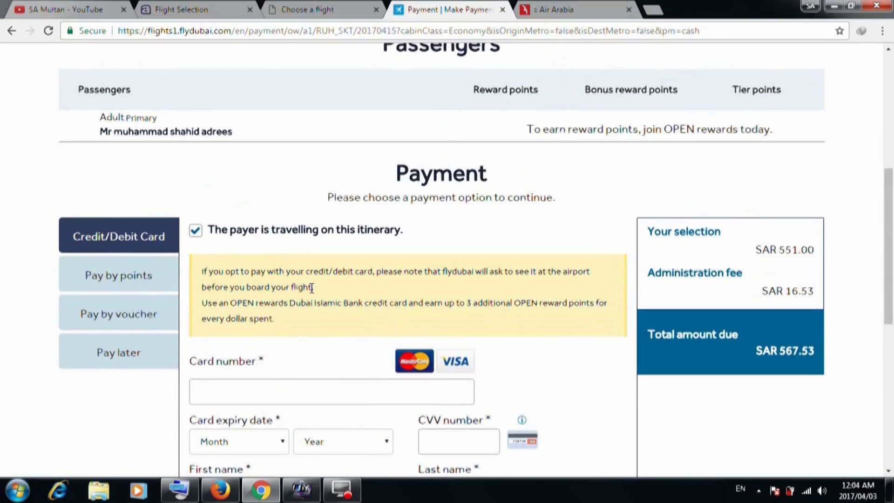
scroll(312, 288, down, 1)
scroll(383, 301, down, 1)
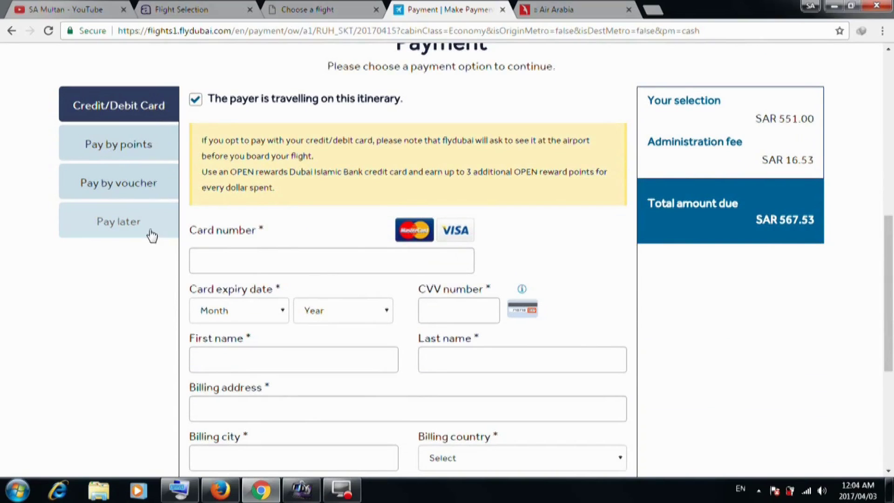
Choose the Pay later option, agree to the terms and conditions, and submit the booking to view its confirmation.
click(137, 227)
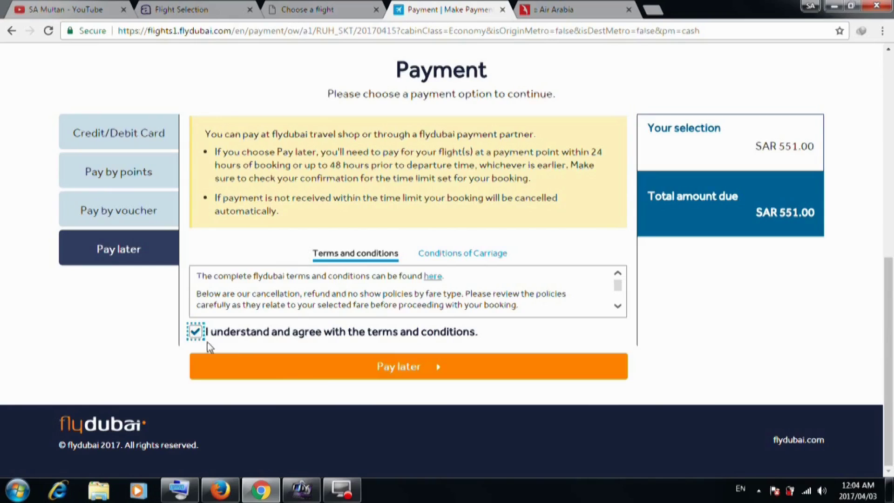
click(389, 367)
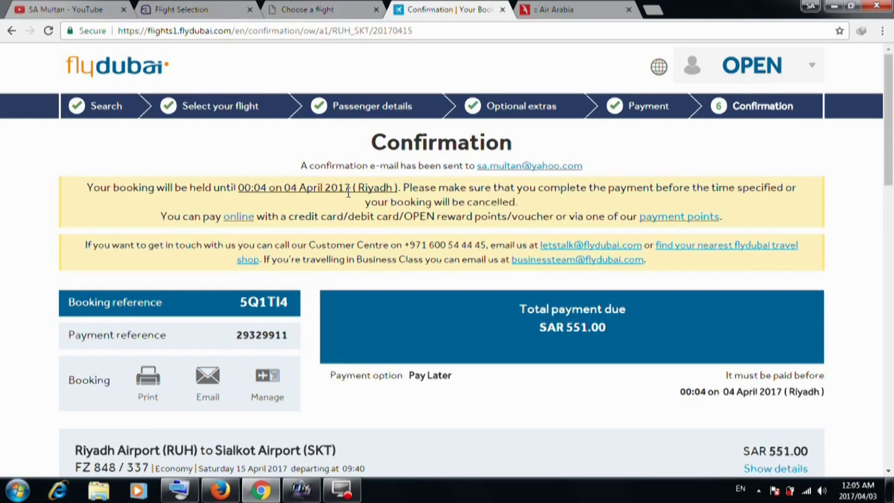
scroll(348, 192, down, 1)
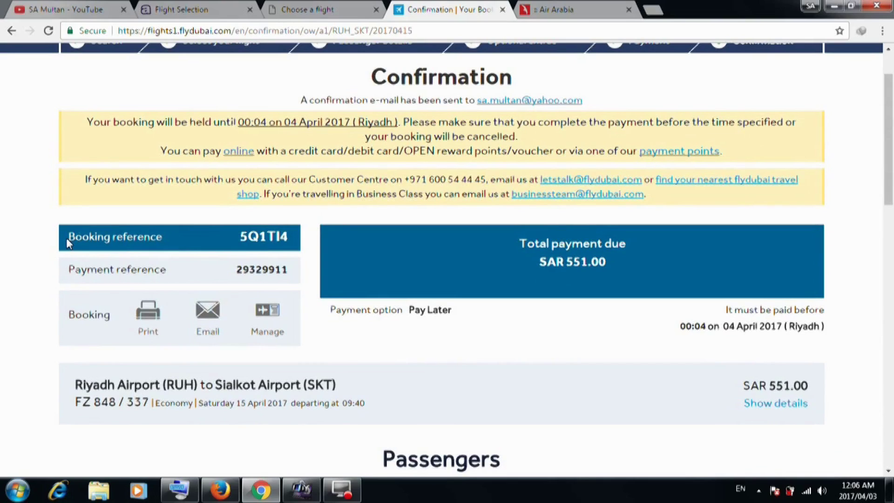
Highlight the booking reference and payment reference on the confirmation, and review the flight, passenger and payment deadline details.
drag(63, 238, 289, 246)
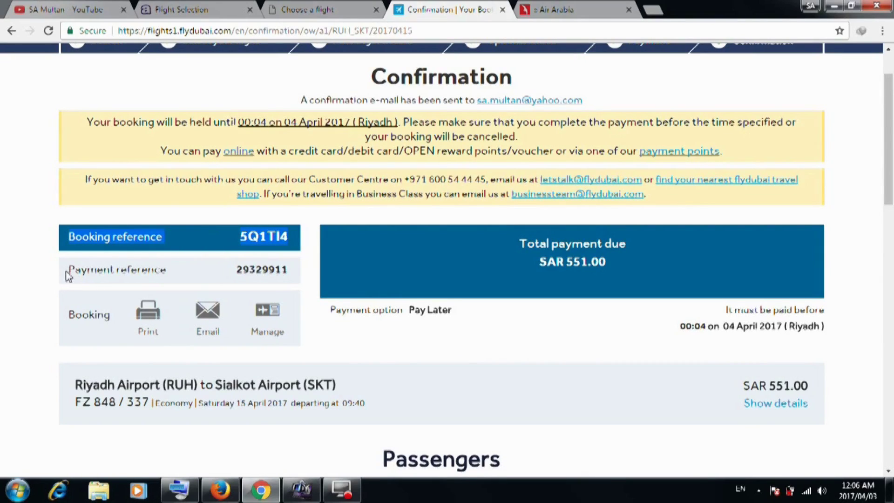
drag(68, 270, 288, 272)
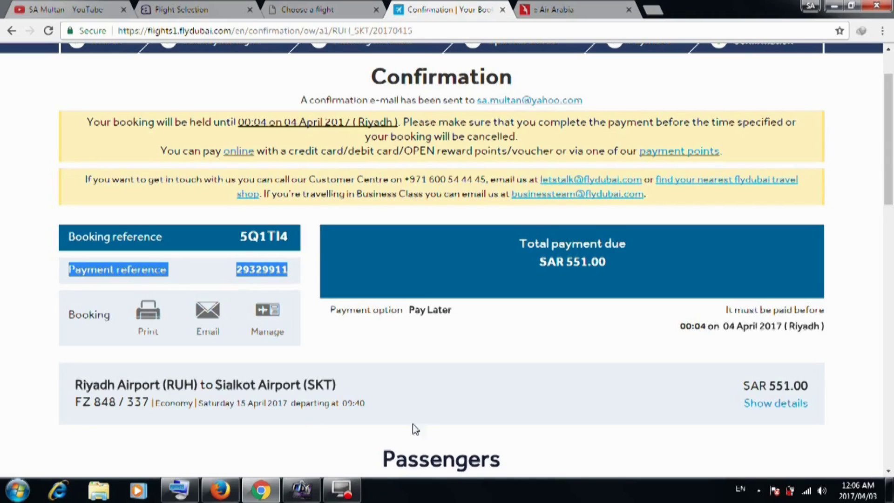
scroll(320, 363, down, 4)
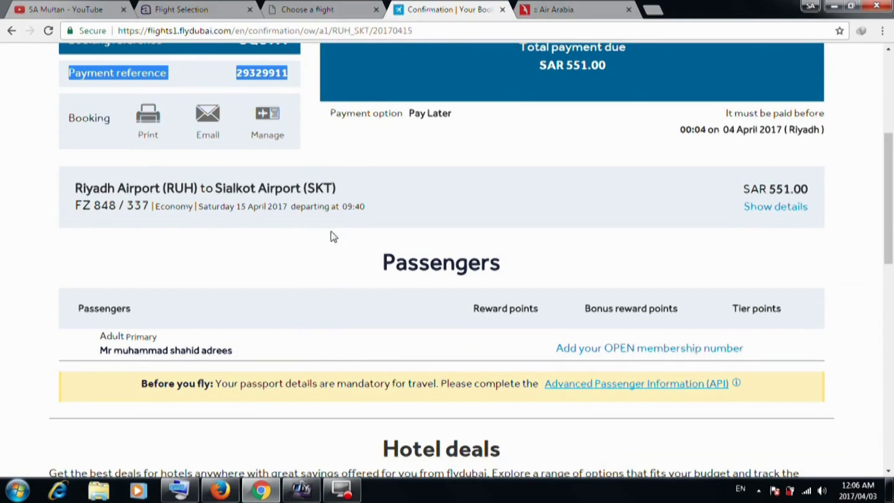
scroll(343, 220, up, 3)
scroll(359, 201, up, 3)
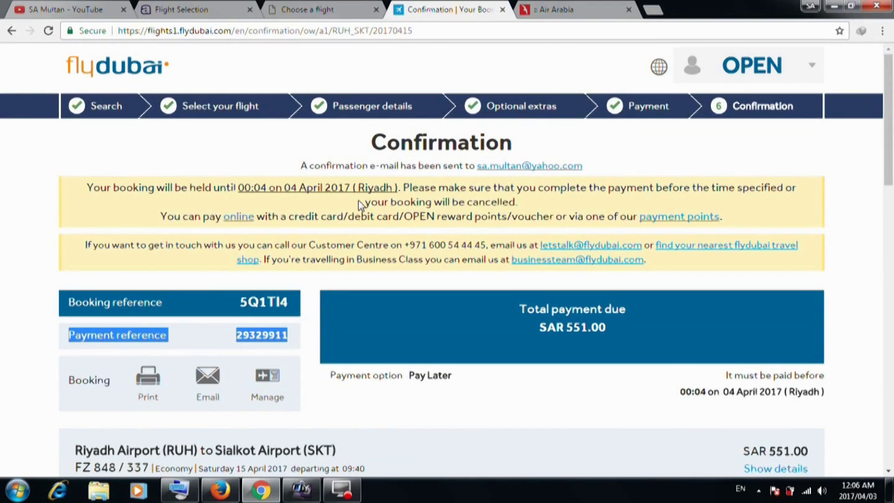
Check the Air Arabia Riyadh to Multan fares for mid-April against the flydubai booking confirmation.
click(547, 8)
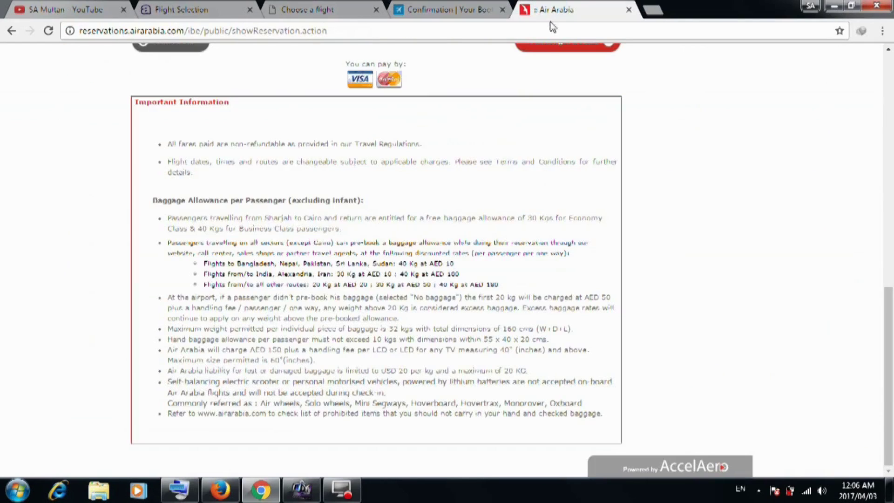
scroll(358, 203, up, 14)
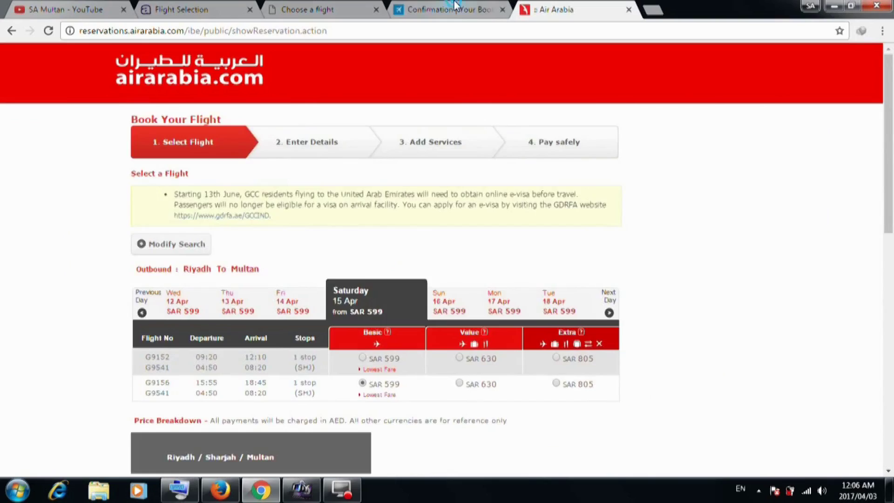
click(414, 11)
scroll(344, 172, down, 4)
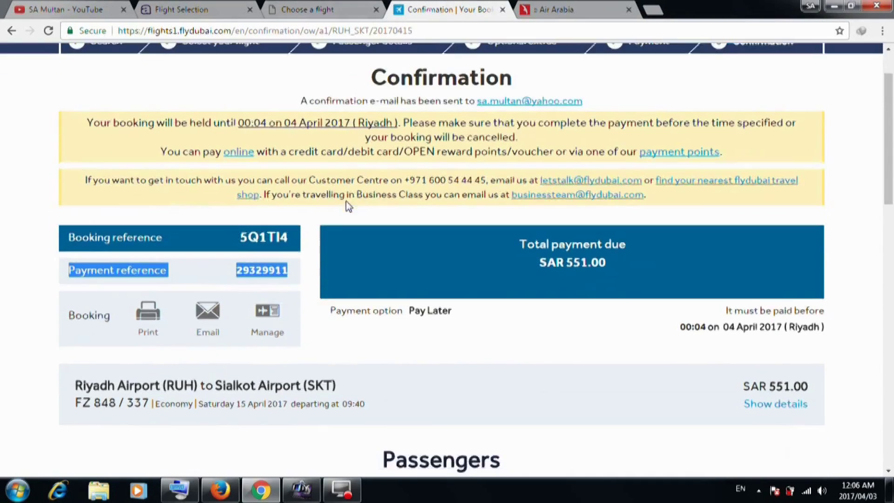